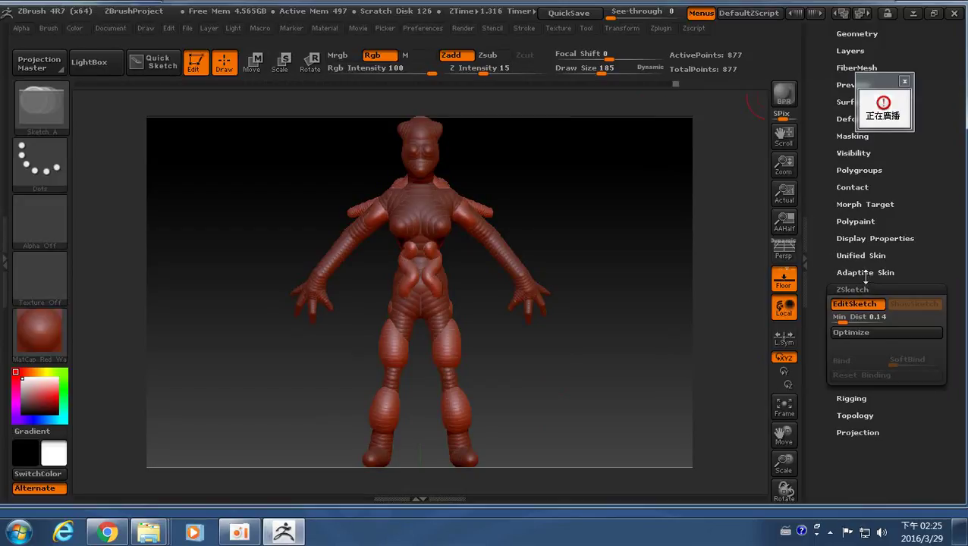
Turn off EditSketch for the ZSketch figure to return to its base ZSphere armature.
{"action": "left_click", "coordinate": [861, 272]}
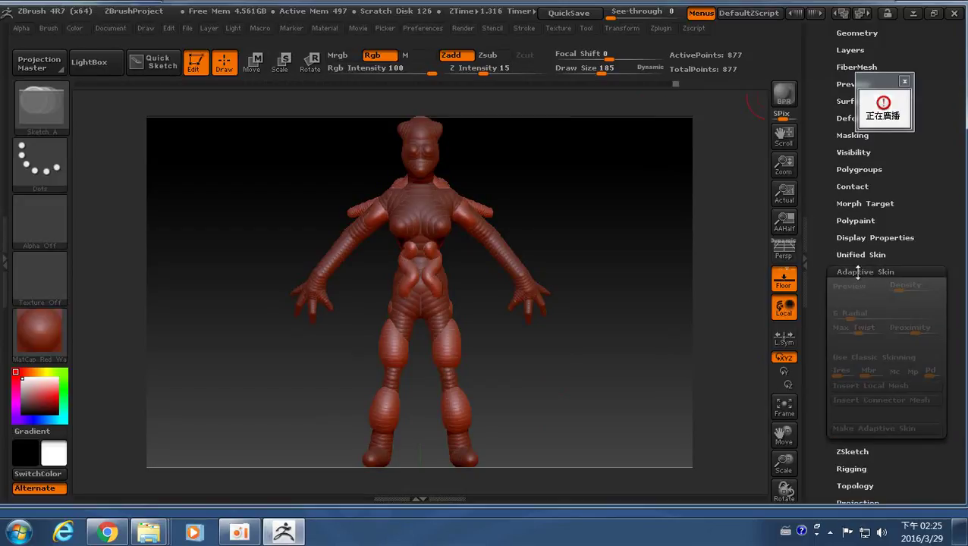
{"action": "left_click", "coordinate": [864, 272]}
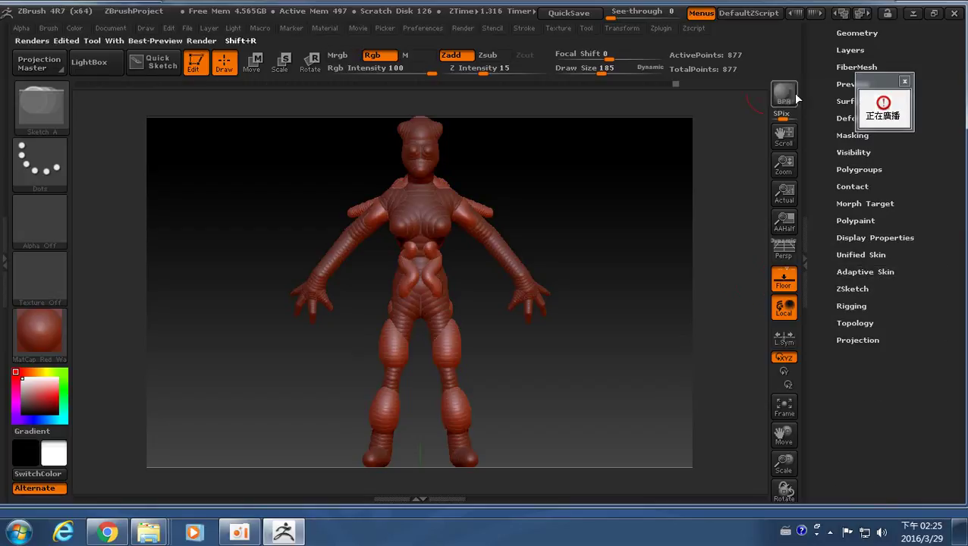
{"action": "left_click", "coordinate": [852, 289]}
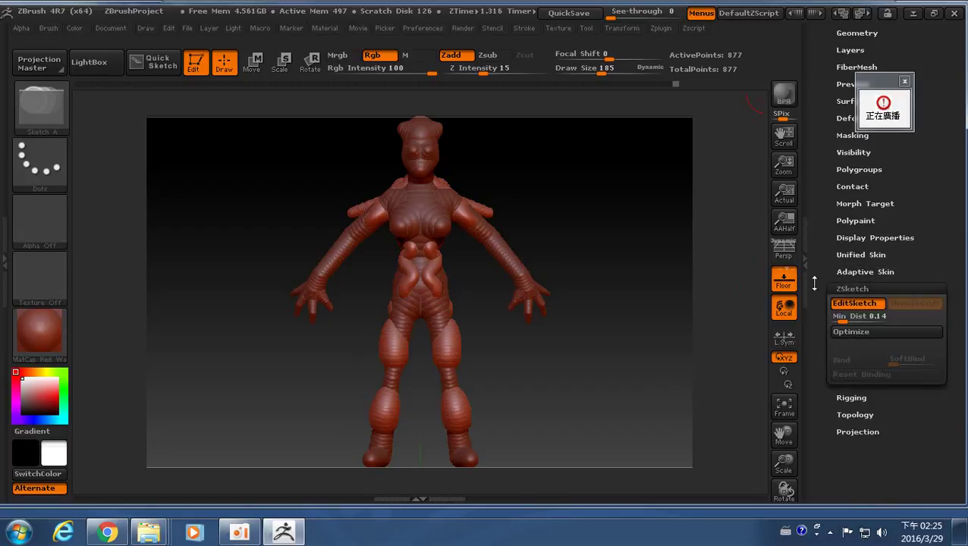
{"action": "left_click_drag", "start_coordinate": [637, 278], "coordinate": [660, 345]}
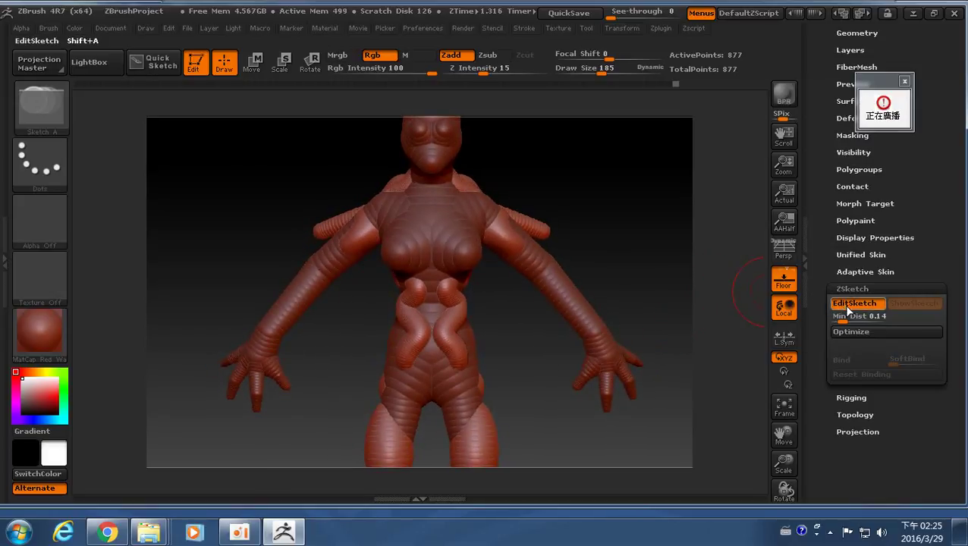
{"action": "left_click", "coordinate": [852, 303]}
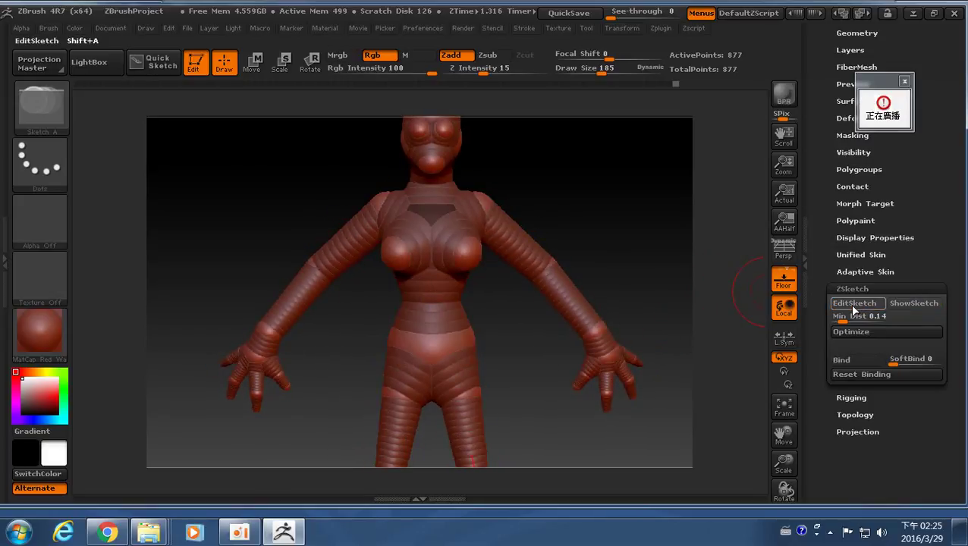
{"action": "left_click_drag", "start_coordinate": [721, 264], "coordinate": [651, 255], "text": "alt"}
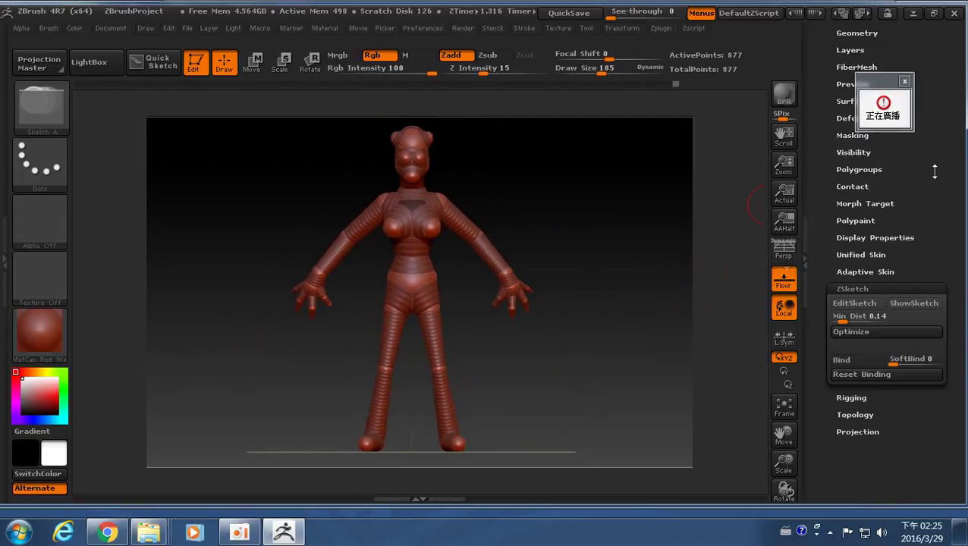
Preview the base ZSphere figure as a mesh and open its Adaptive Skin settings.
{"action": "mouse_move", "coordinate": [931, 171]}
{"action": "left_mouse_down"}
{"action": "mouse_move", "coordinate": [933, 274]}
{"action": "mouse_move", "coordinate": [933, 246]}
{"action": "left_mouse_up"}
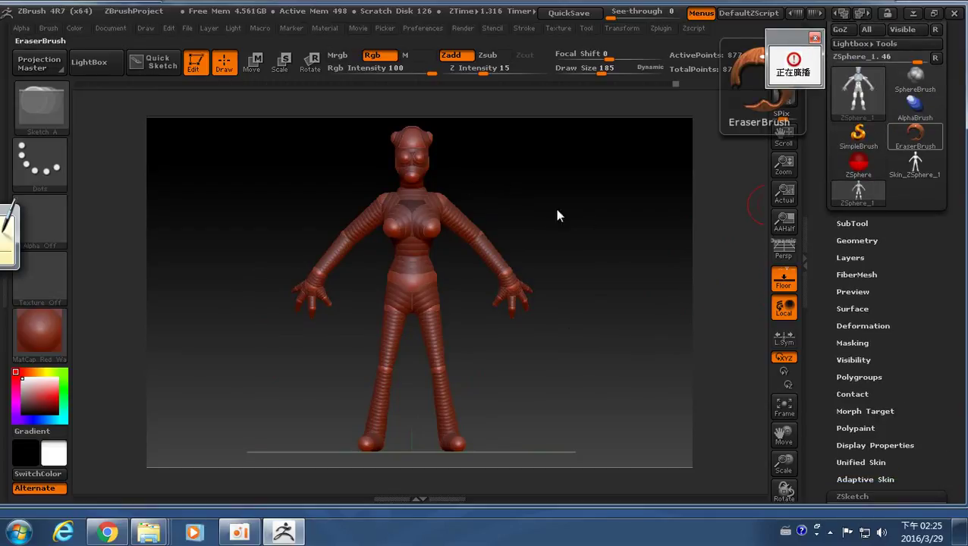
{"action": "left_click", "coordinate": [725, 235]}
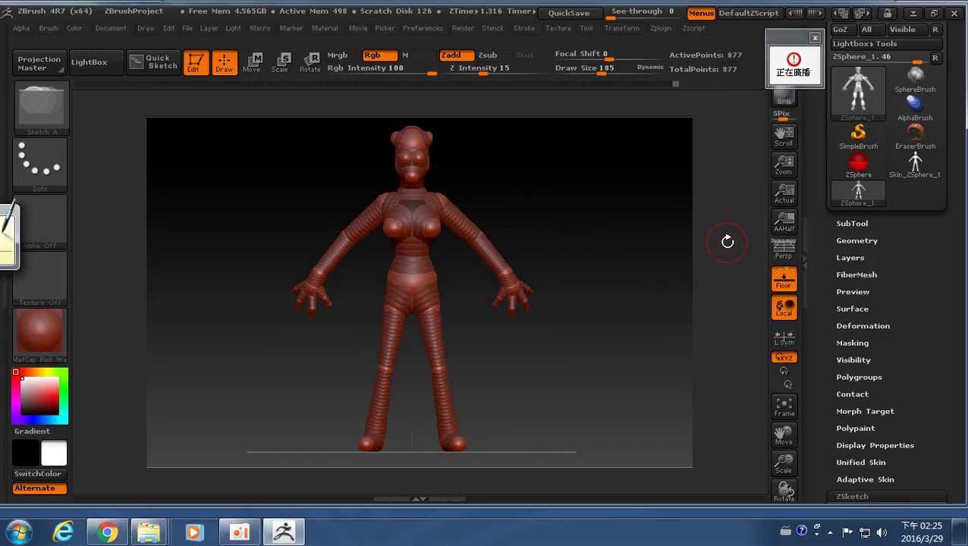
{"action": "key", "text": "a"}
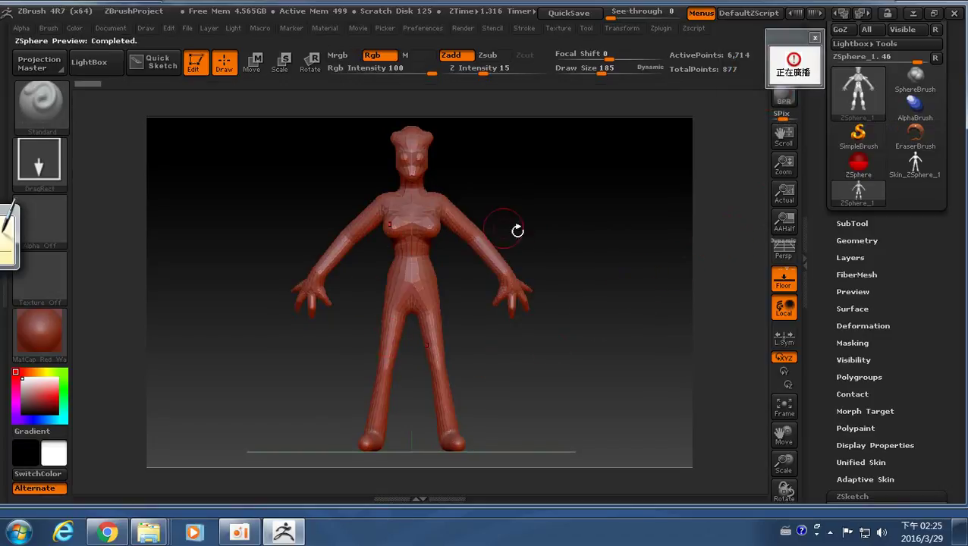
{"action": "mouse_move", "coordinate": [624, 263]}
{"action": "left_mouse_down"}
{"action": "mouse_move", "coordinate": [543, 256]}
{"action": "mouse_move", "coordinate": [625, 257]}
{"action": "left_mouse_up"}
{"action": "left_click_drag", "start_coordinate": [936, 349], "coordinate": [929, 277]}
{"action": "left_click", "coordinate": [870, 363]}
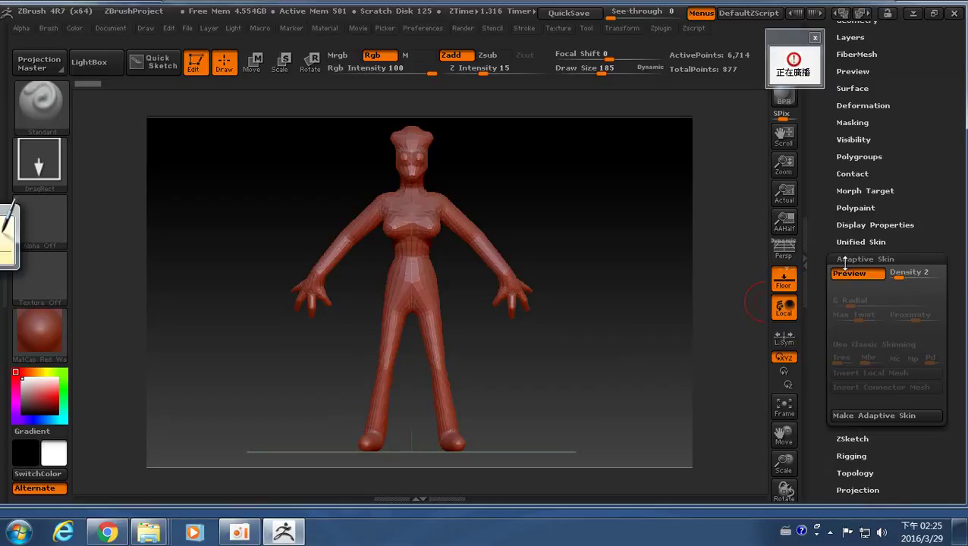
Compare the figure's adaptive skin previews at mesh densities 1 and 3.
{"action": "key", "text": "a"}
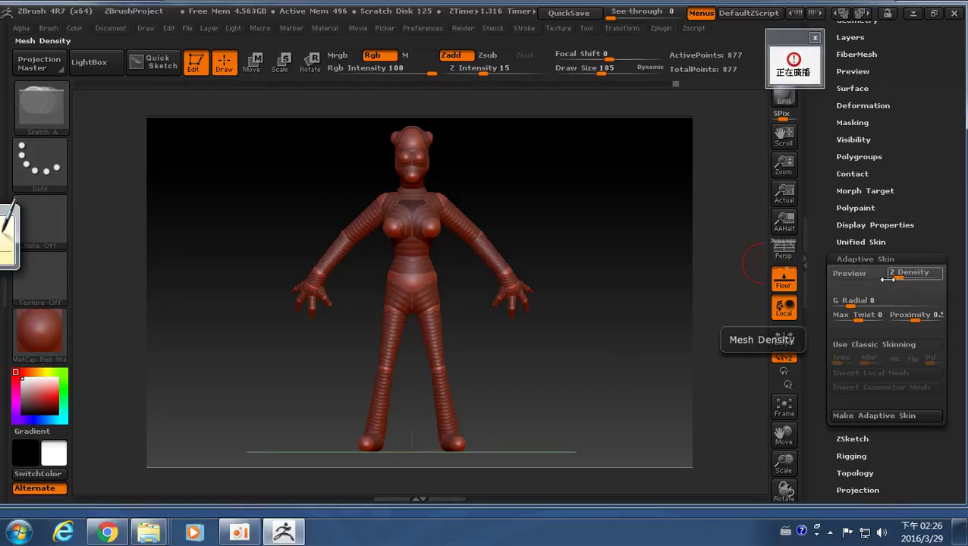
{"action": "left_click_drag", "start_coordinate": [898, 277], "coordinate": [887, 278]}
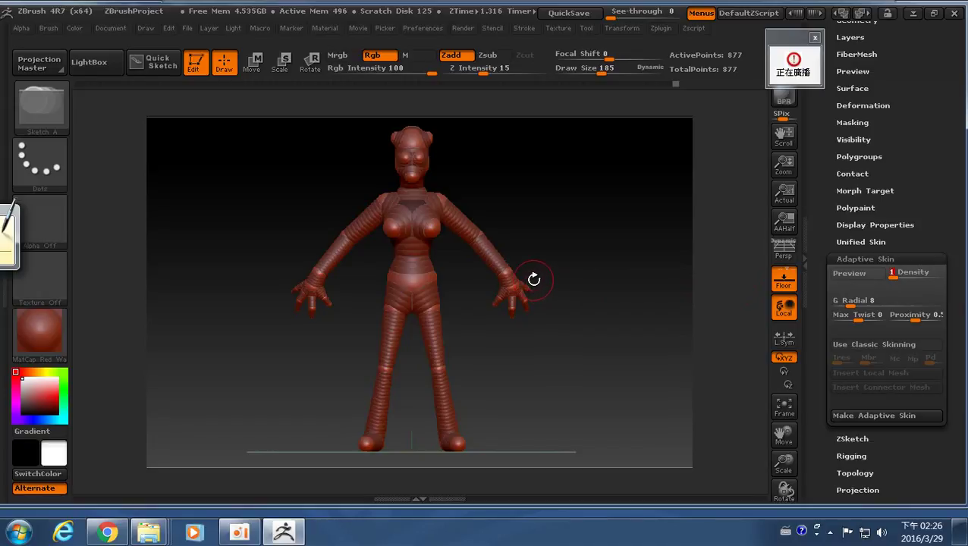
{"action": "key", "text": "a"}
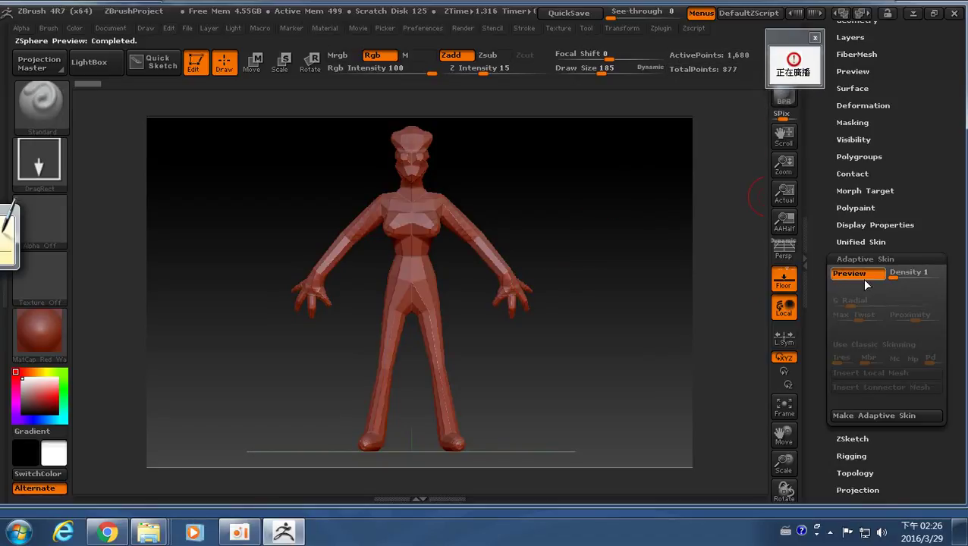
{"action": "left_click", "coordinate": [895, 277]}
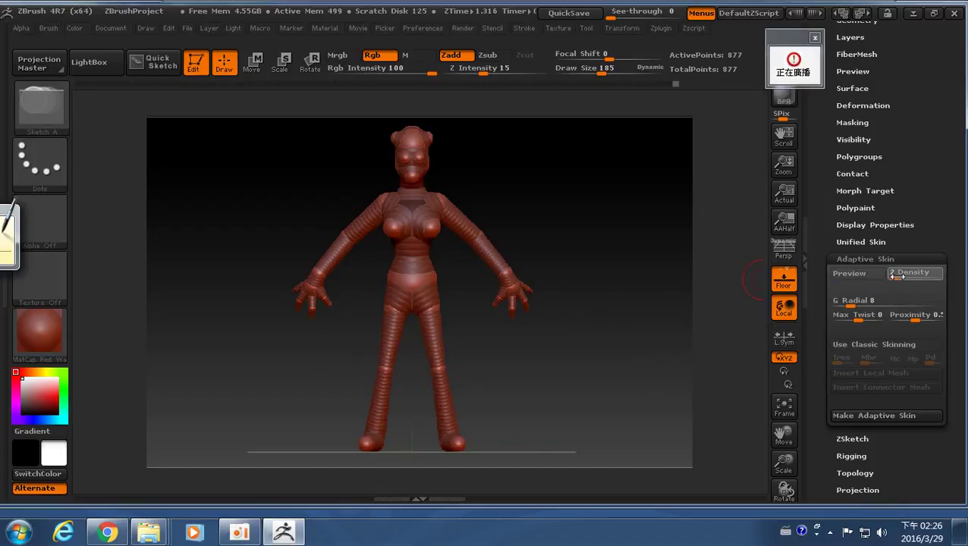
{"action": "left_click", "coordinate": [856, 273]}
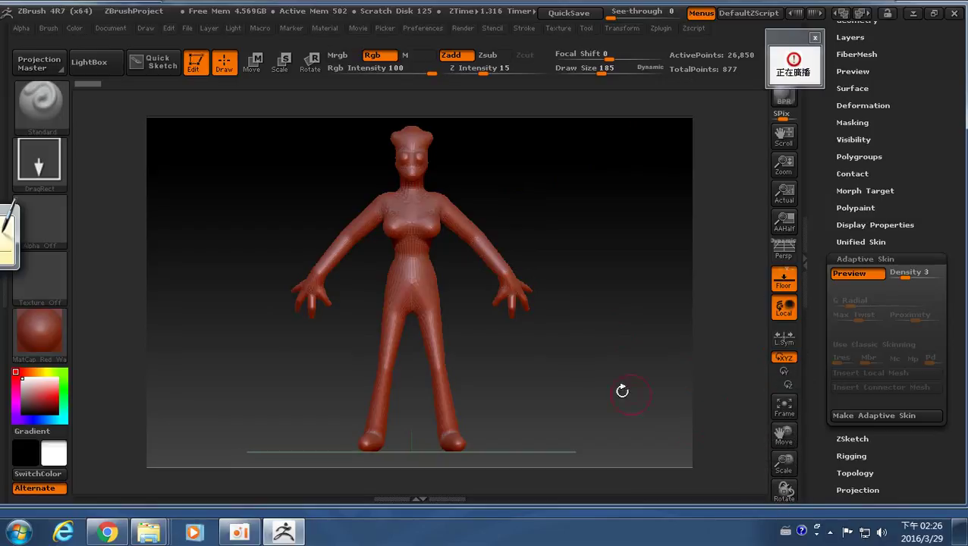
Set the adaptive skin density to 2, preview the figure, and return to the ZSpheres.
{"action": "left_click", "coordinate": [872, 275]}
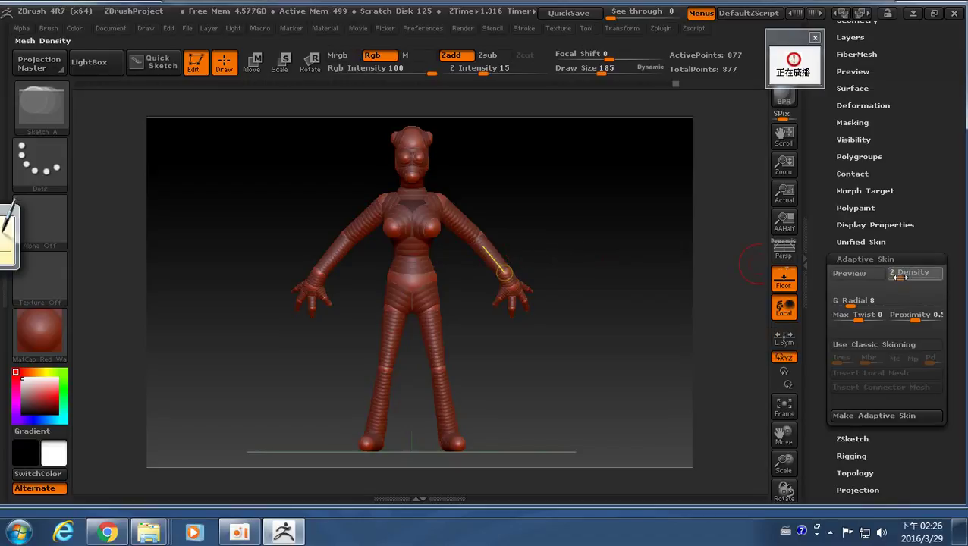
{"action": "left_click", "coordinate": [844, 275]}
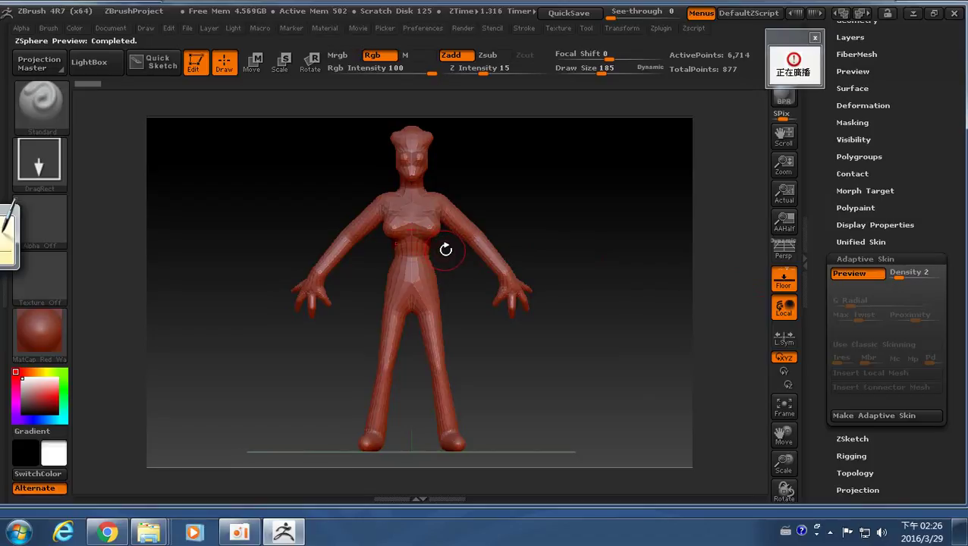
{"action": "left_click", "coordinate": [848, 276]}
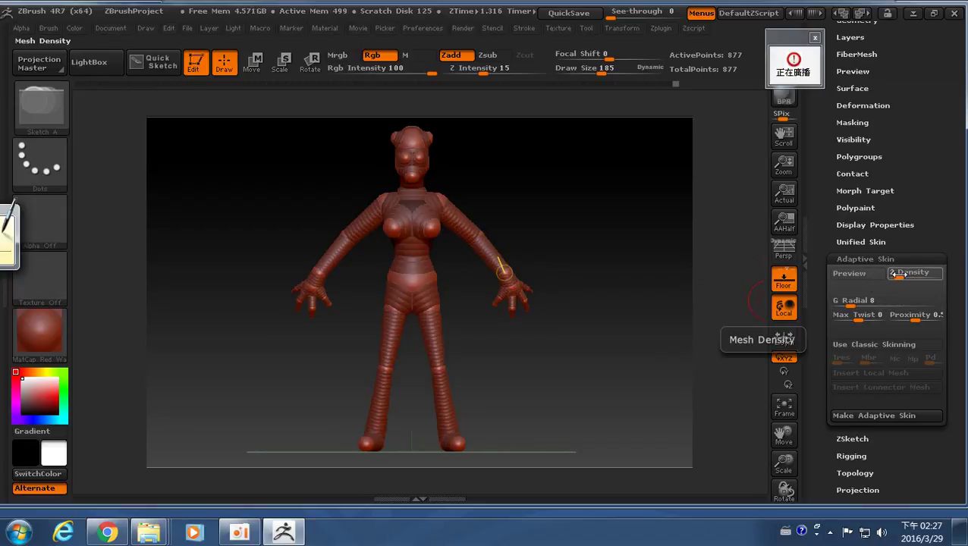
Turn EditSketch back on to show the sketched muscle forms over the figure.
{"action": "mouse_move", "coordinate": [953, 245]}
{"action": "left_mouse_down"}
{"action": "mouse_move", "coordinate": [954, 114]}
{"action": "mouse_move", "coordinate": [951, 256]}
{"action": "left_mouse_up"}
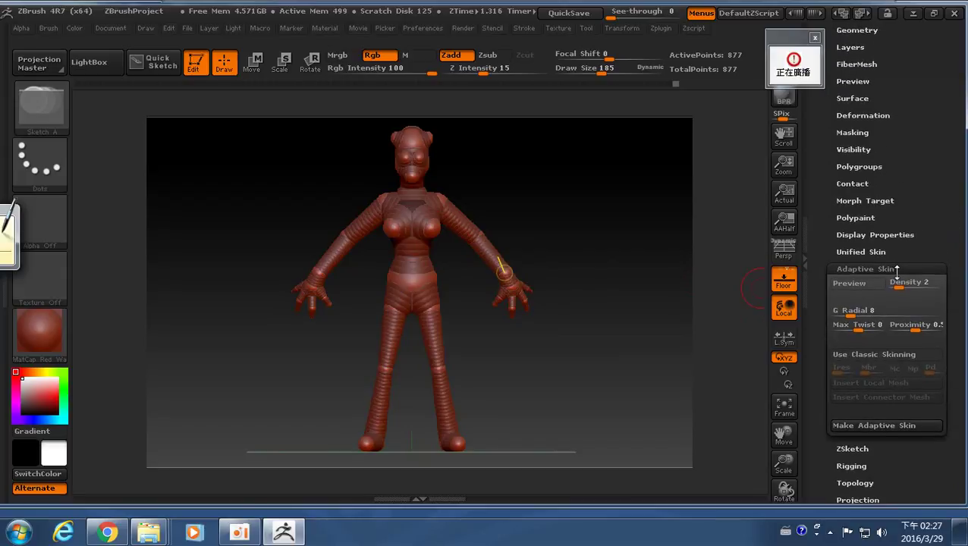
{"action": "left_click", "coordinate": [865, 268]}
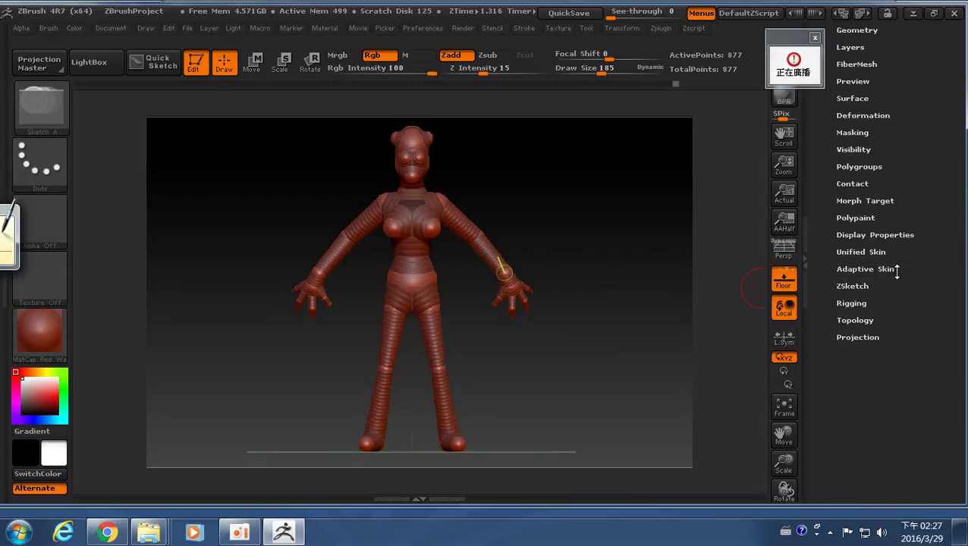
{"action": "left_click", "coordinate": [859, 286]}
{"action": "left_click", "coordinate": [868, 305]}
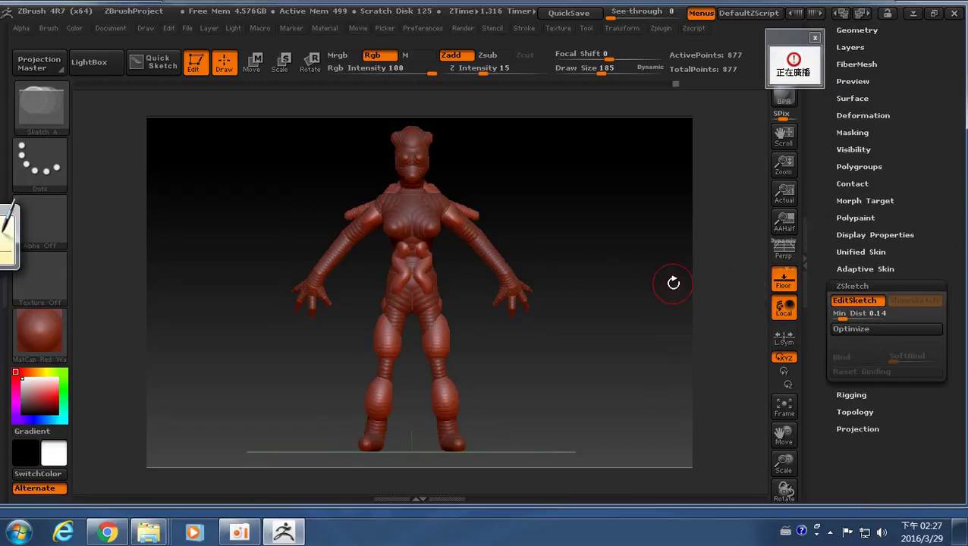
View the ZSketch figure at an angle and toggle its skin preview on and off to compare the shapes.
{"action": "left_click_drag", "start_coordinate": [674, 281], "coordinate": [615, 284]}
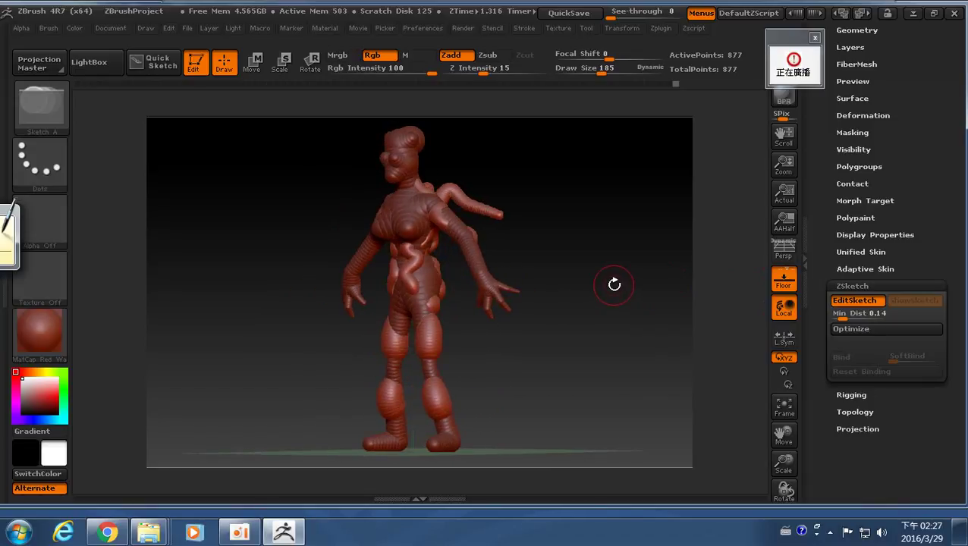
{"action": "key", "text": "a"}
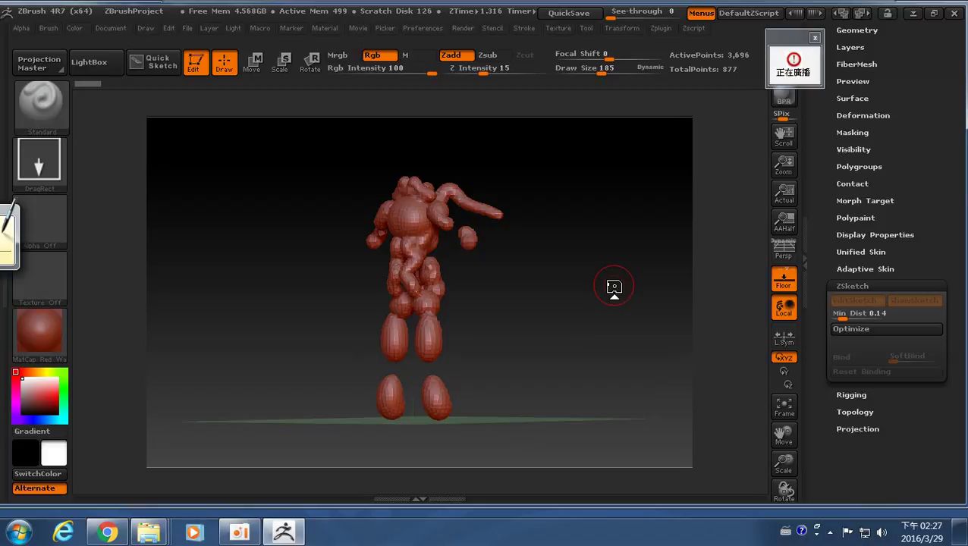
{"action": "key", "text": "shift+a"}
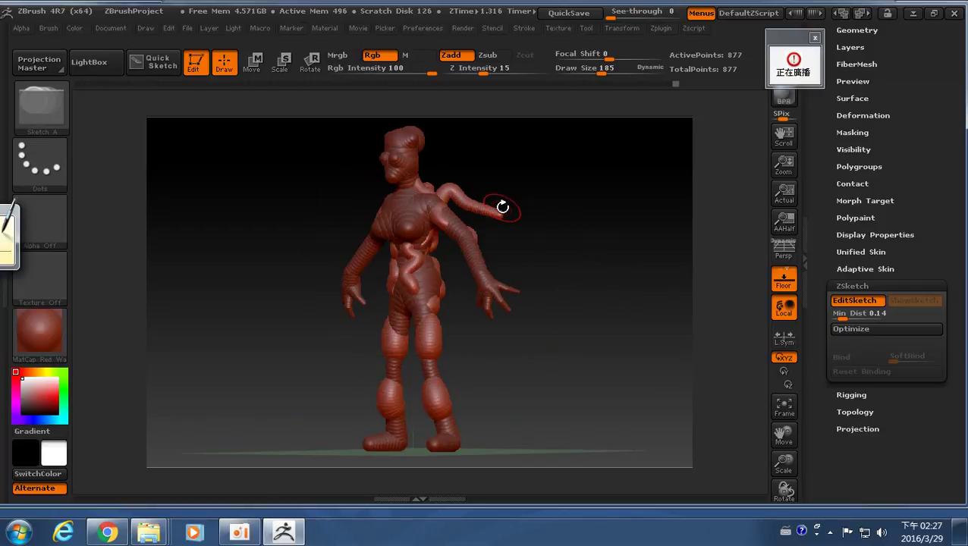
{"action": "left_click", "coordinate": [859, 314]}
{"action": "key", "text": "shift+a"}
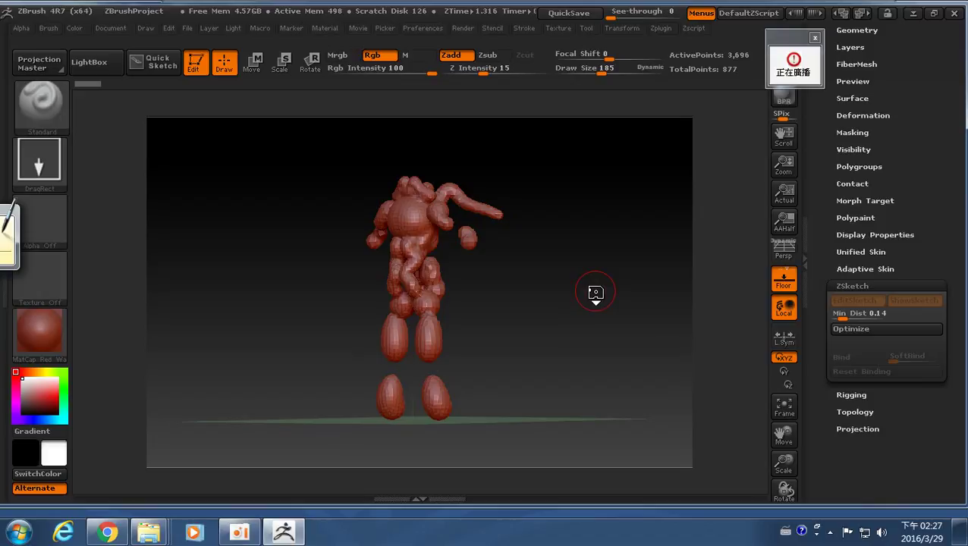
{"action": "key", "text": "shift+a"}
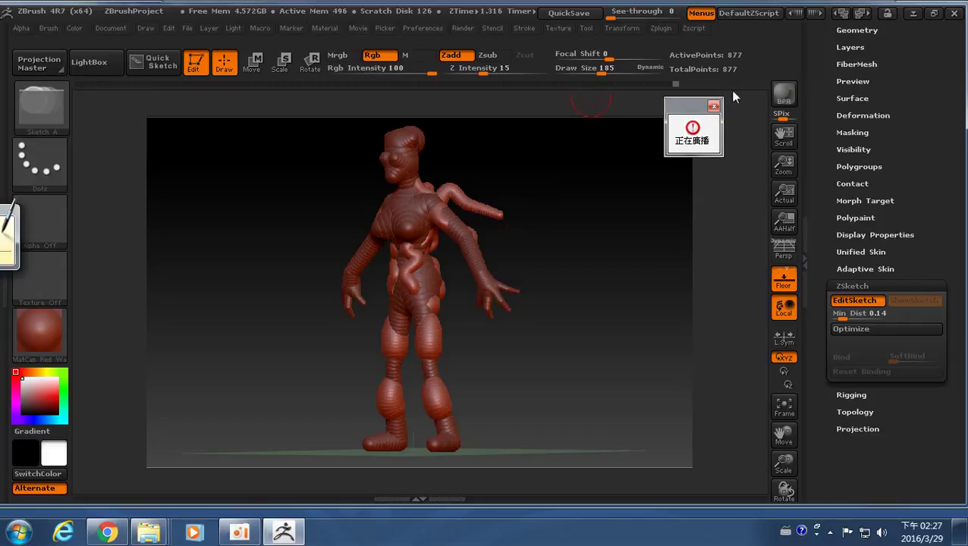
Exit EditSketch on the angled figure so the base ZSpheres can be skinned.
{"action": "left_click", "coordinate": [857, 271]}
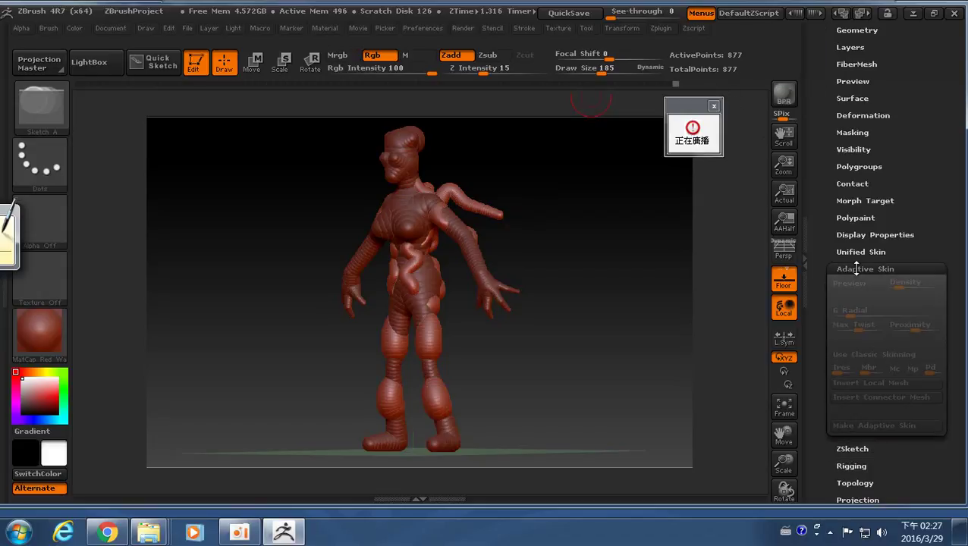
{"action": "left_click", "coordinate": [858, 268]}
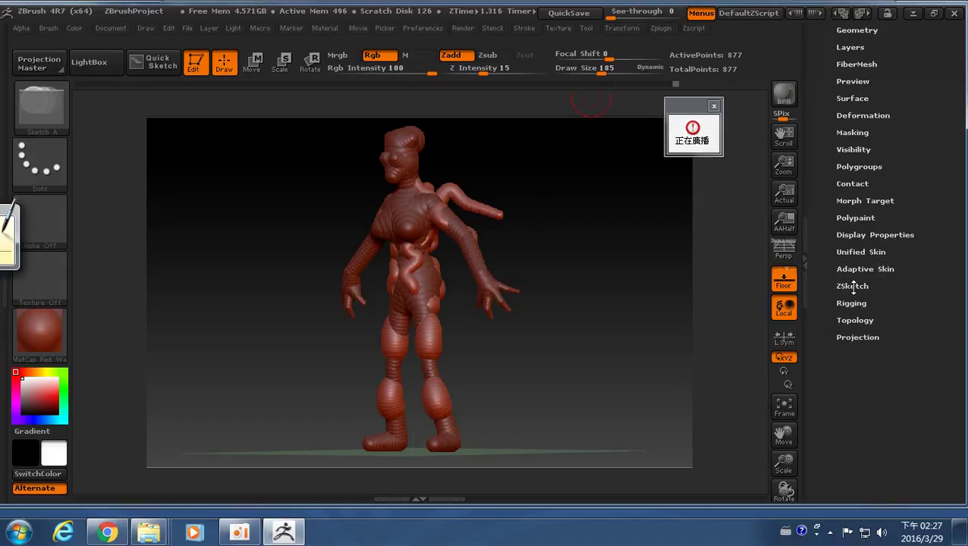
{"action": "left_click", "coordinate": [852, 286]}
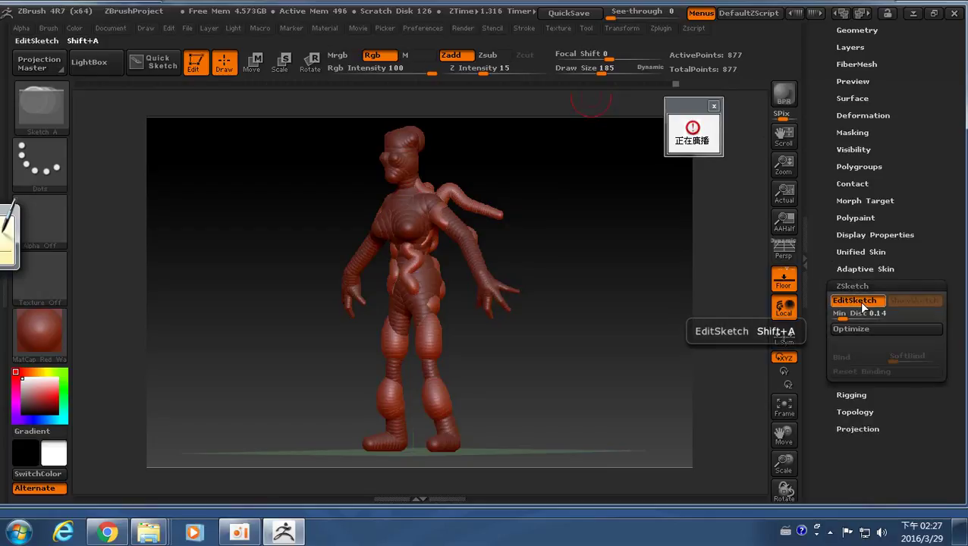
{"action": "left_click", "coordinate": [858, 301]}
Preview the base figure's adaptive skin, make it into a separate skin tool, and check the available tools.
{"action": "left_click", "coordinate": [865, 270]}
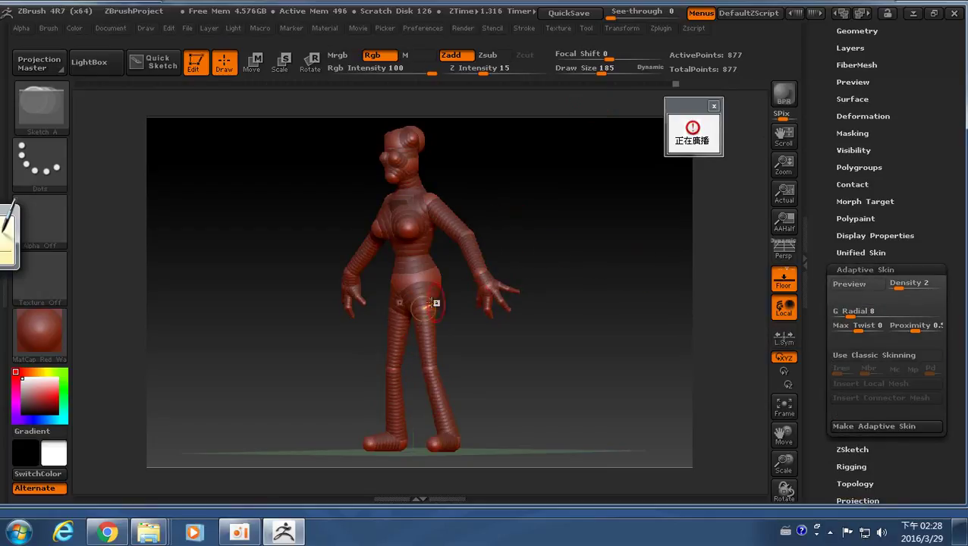
{"action": "left_click", "coordinate": [858, 287]}
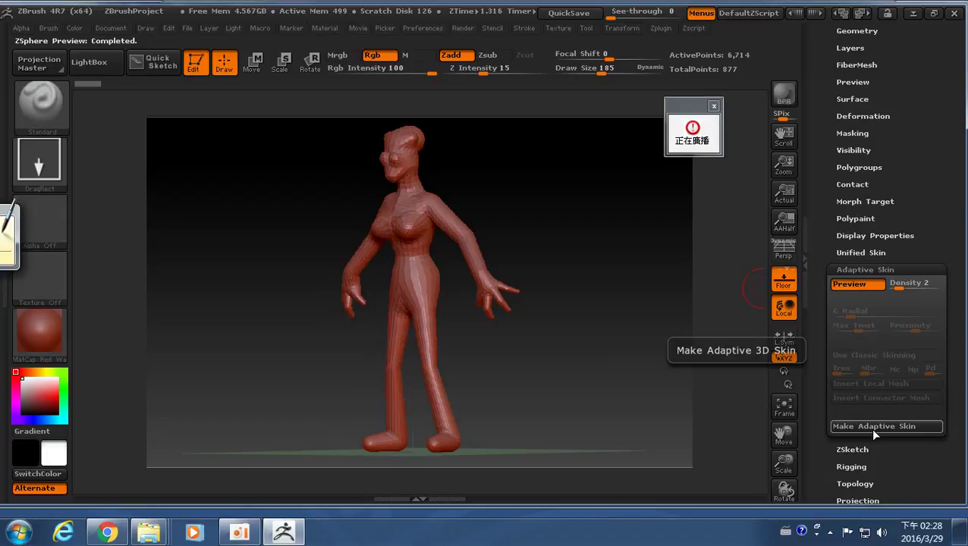
{"action": "left_click", "coordinate": [899, 426]}
{"action": "scroll", "coordinate": [933, 376], "scroll_direction": "down", "scroll_amount": 4}
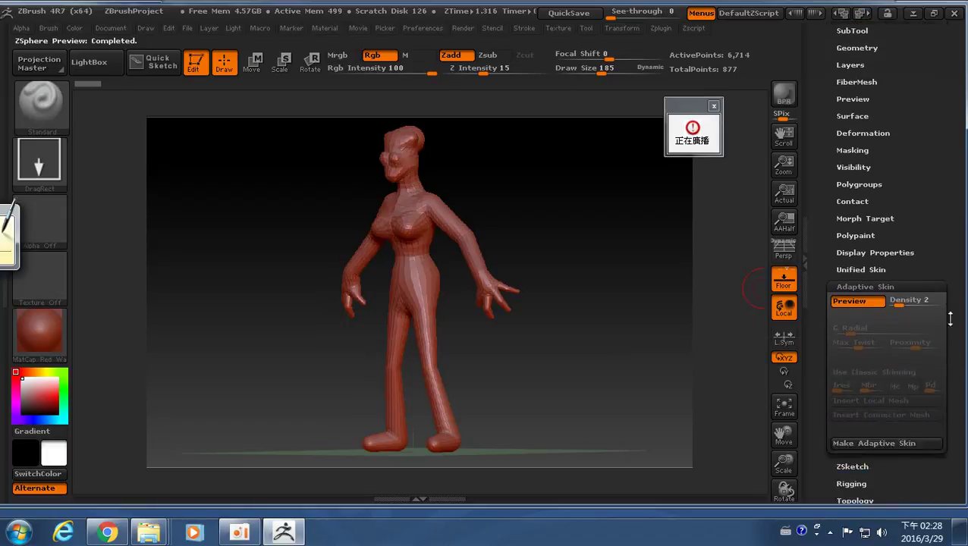
{"action": "left_click", "coordinate": [897, 379]}
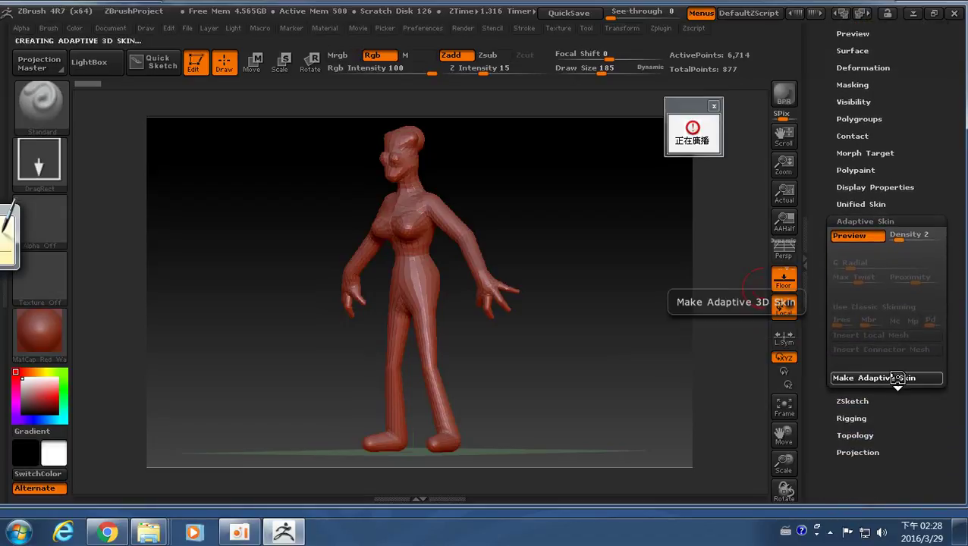
{"action": "scroll", "coordinate": [933, 288], "scroll_direction": "up", "scroll_amount": 8}
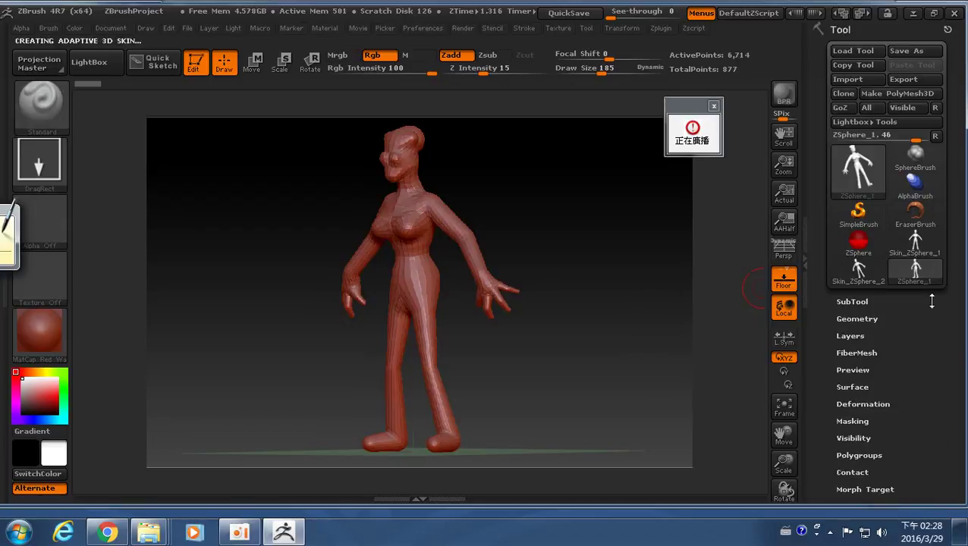
{"action": "mouse_move", "coordinate": [924, 280]}
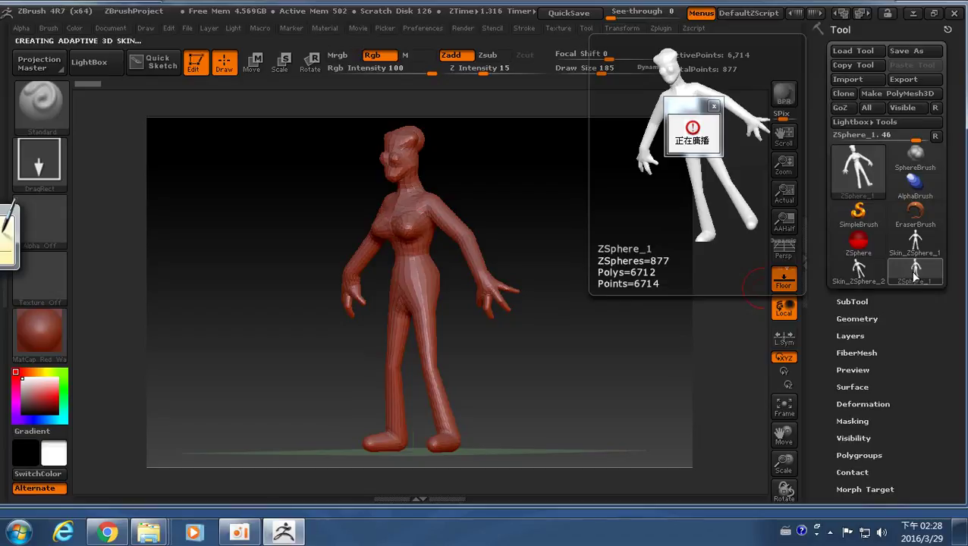
Turn off the base figure's adaptive skin preview to return to its ZSpheres.
{"action": "scroll", "coordinate": [952, 259], "scroll_direction": "down", "scroll_amount": 5}
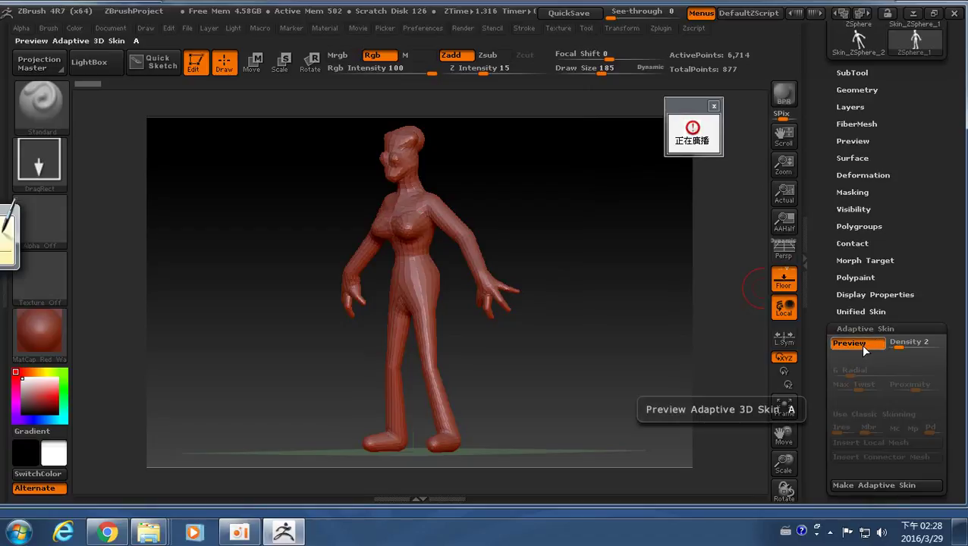
{"action": "left_click", "coordinate": [859, 343]}
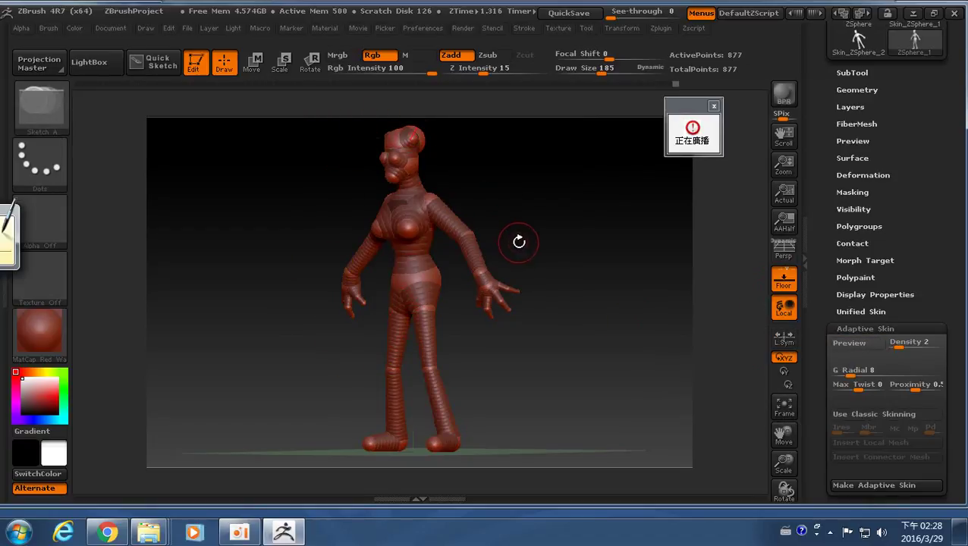
{"action": "mouse_move", "coordinate": [953, 180]}
{"action": "left_mouse_down"}
{"action": "mouse_move", "coordinate": [948, 325]}
{"action": "mouse_move", "coordinate": [886, 206]}
{"action": "left_mouse_up"}
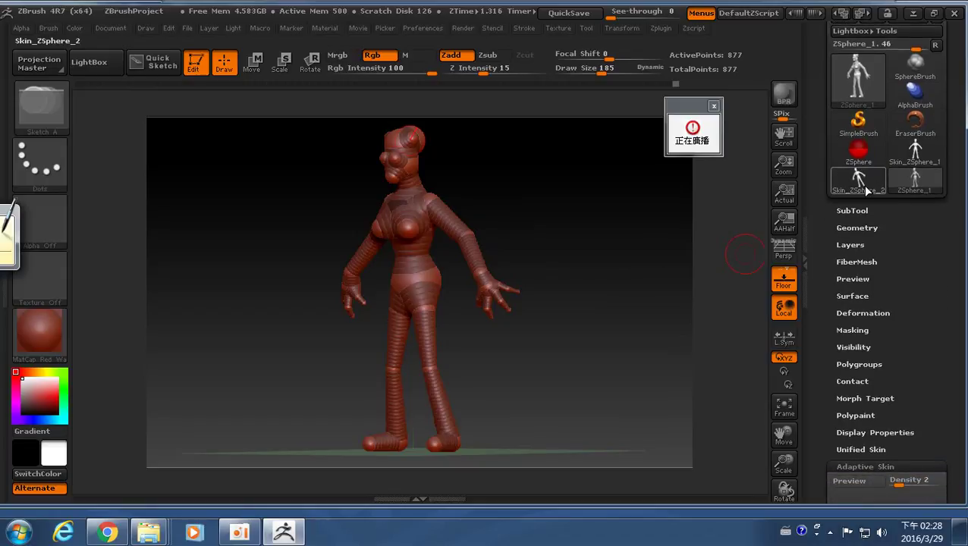
Compare the skin tools with the ZSphere figure by opening Skin_ZSphere_2 and switching back to ZSphere_1.
{"action": "mouse_move", "coordinate": [902, 155]}
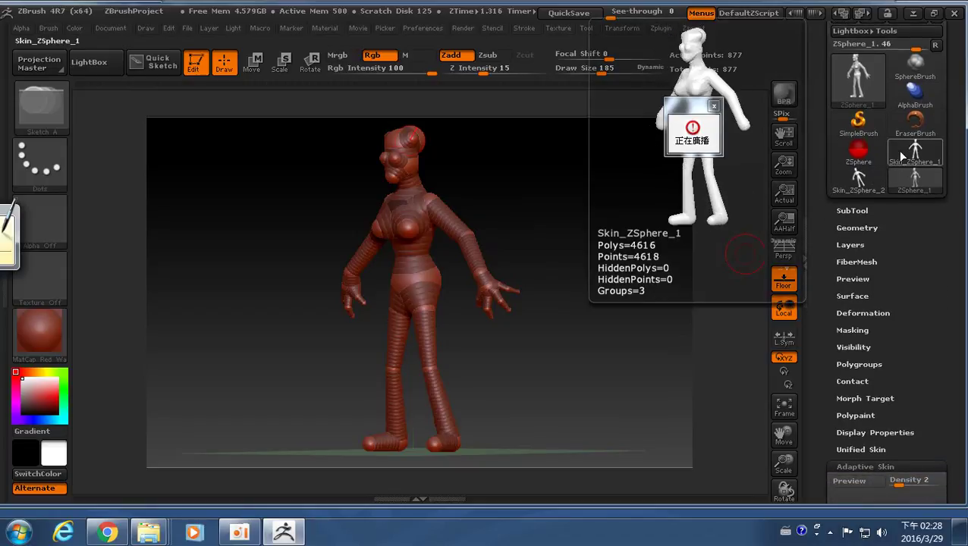
{"action": "mouse_move", "coordinate": [871, 184]}
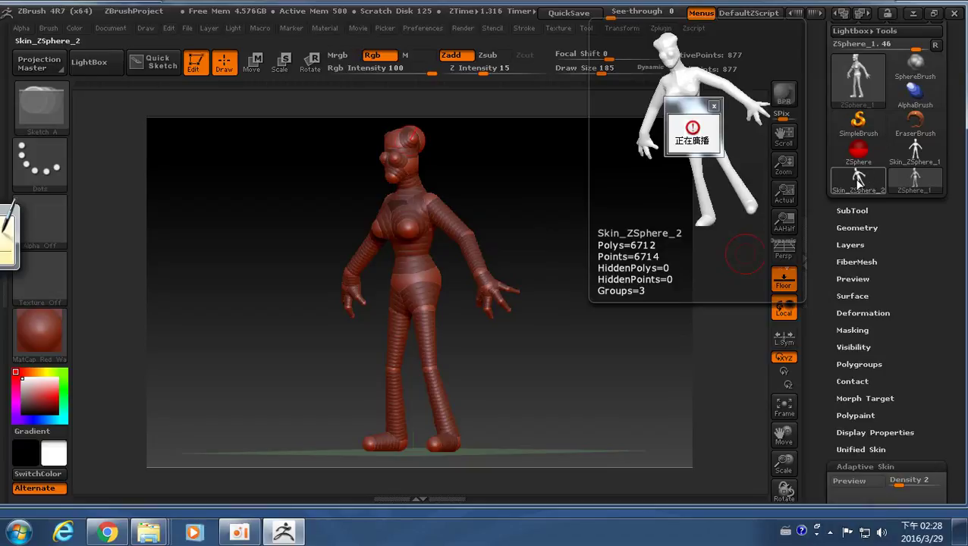
{"action": "mouse_move", "coordinate": [911, 191]}
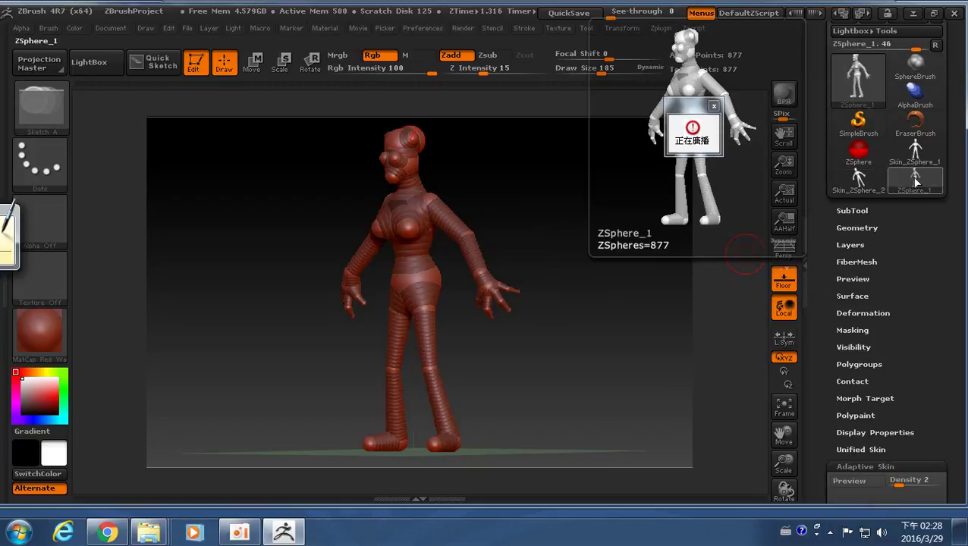
{"action": "left_click", "coordinate": [867, 183]}
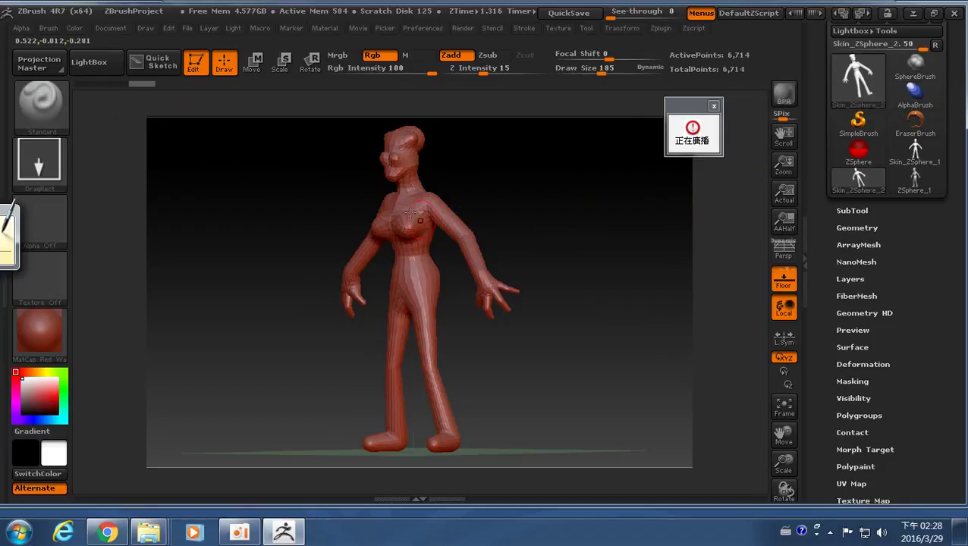
{"action": "left_click", "coordinate": [915, 180]}
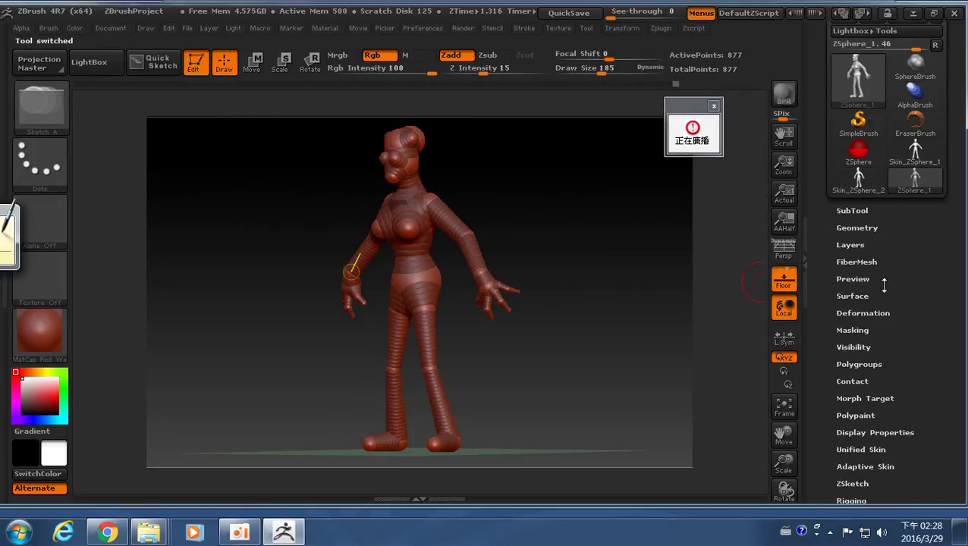
Turn EditSketch on to view the sketched muscle forms from the front, and turn it off again.
{"action": "left_click_drag", "start_coordinate": [937, 301], "coordinate": [932, 229]}
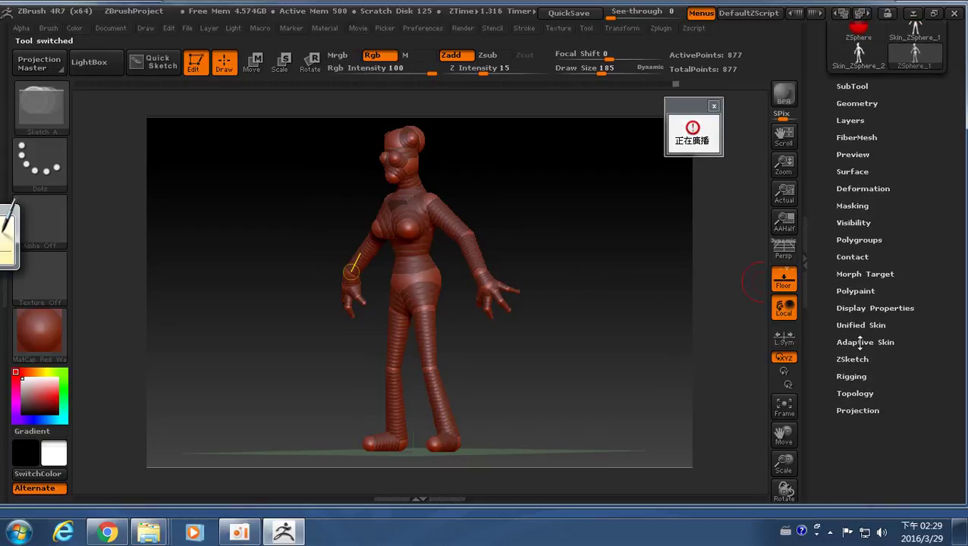
{"action": "left_click", "coordinate": [853, 359]}
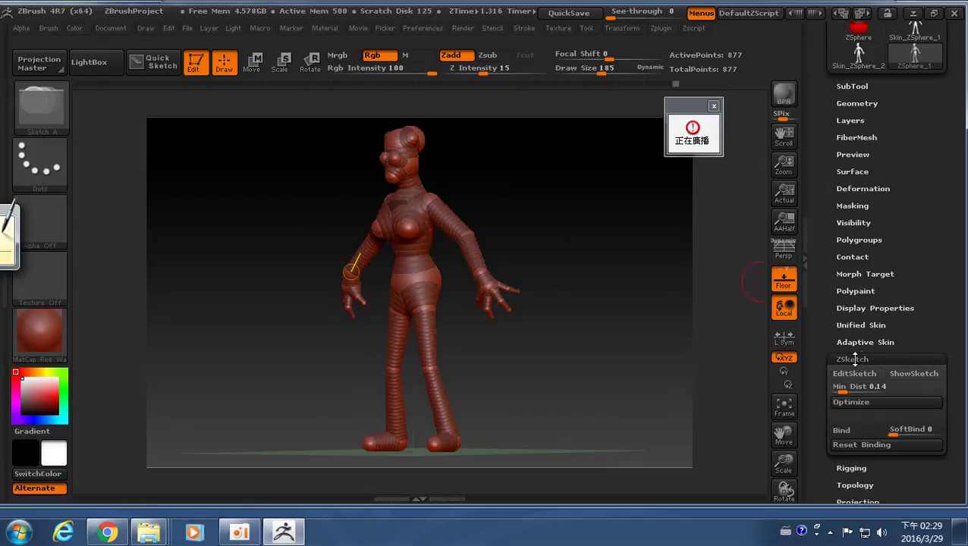
{"action": "left_click_drag", "start_coordinate": [929, 302], "coordinate": [929, 134]}
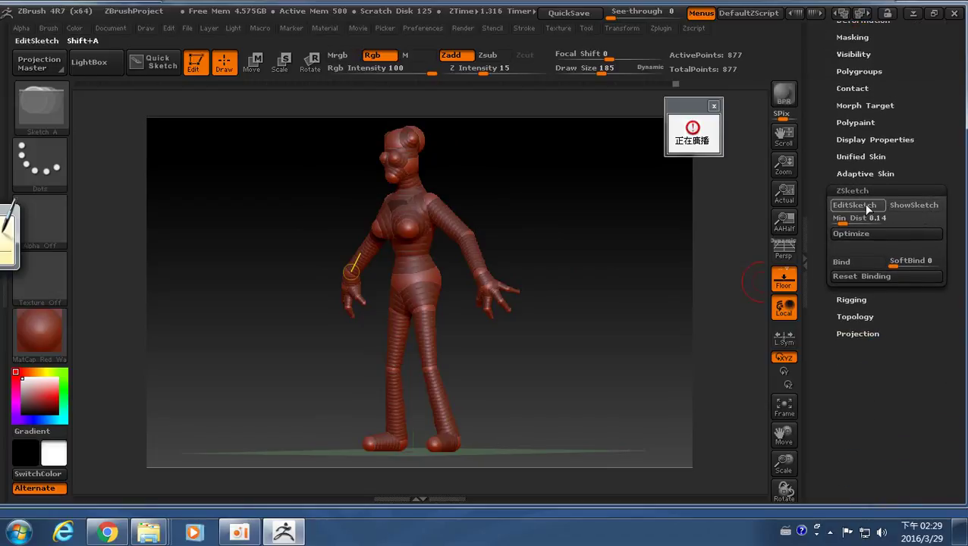
{"action": "left_click", "coordinate": [865, 205]}
{"action": "left_click_drag", "start_coordinate": [681, 224], "coordinate": [613, 270]}
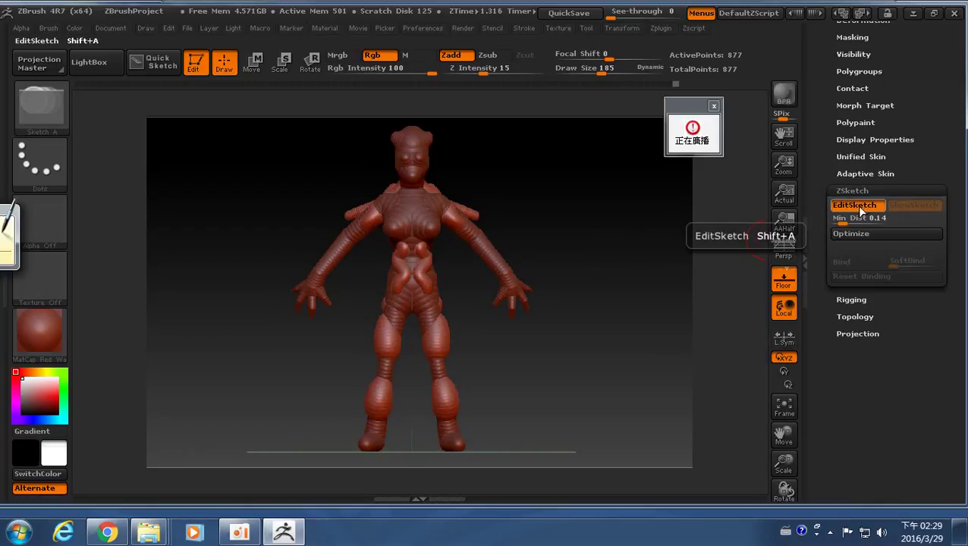
{"action": "left_click_drag", "start_coordinate": [847, 217], "coordinate": [849, 218]}
{"action": "left_click", "coordinate": [856, 206]}
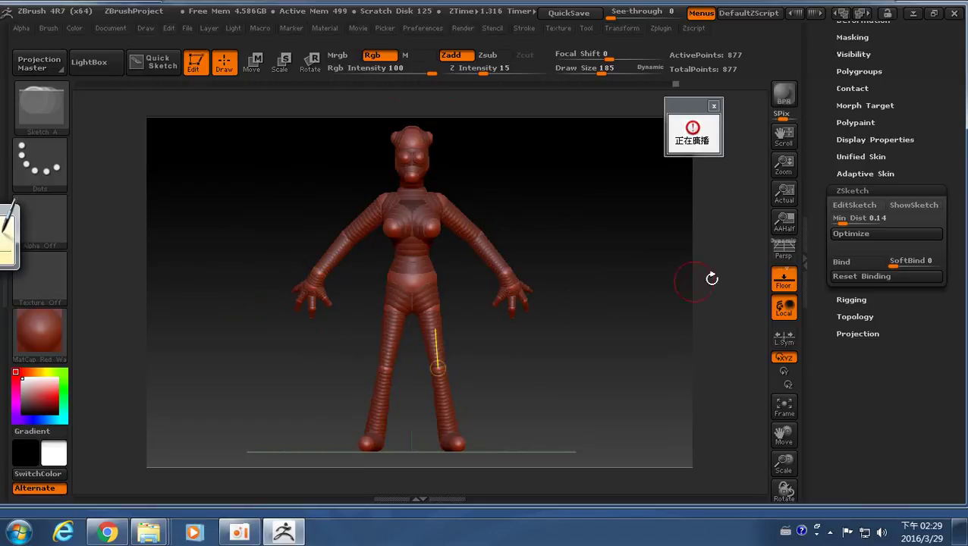
Turn on Bind in the ZSketch settings to attach the muscle forms to the base ZSphere figure, and examine the legs.
{"action": "left_click", "coordinate": [846, 263]}
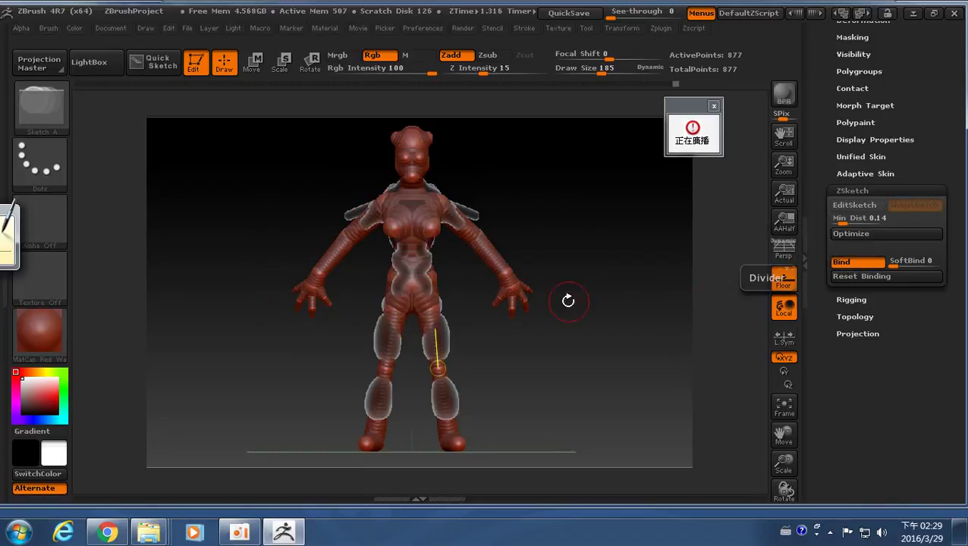
{"action": "left_click_drag", "start_coordinate": [566, 298], "coordinate": [578, 438]}
{"action": "left_click_drag", "start_coordinate": [646, 323], "coordinate": [557, 320], "text": "alt"}
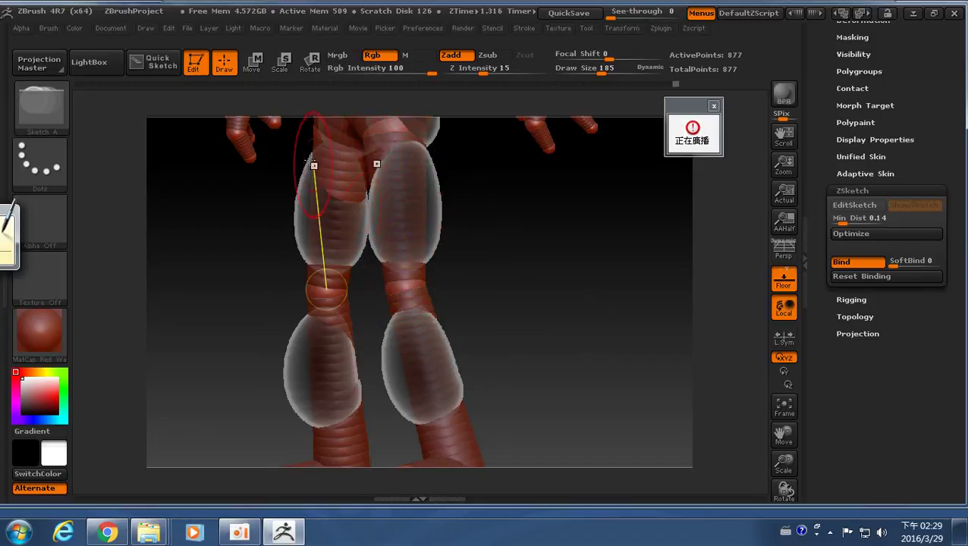
Try moving the knee, hip and shoulder ZSpheres while the muscle forms are bound to the armature.
{"action": "key", "text": "w"}
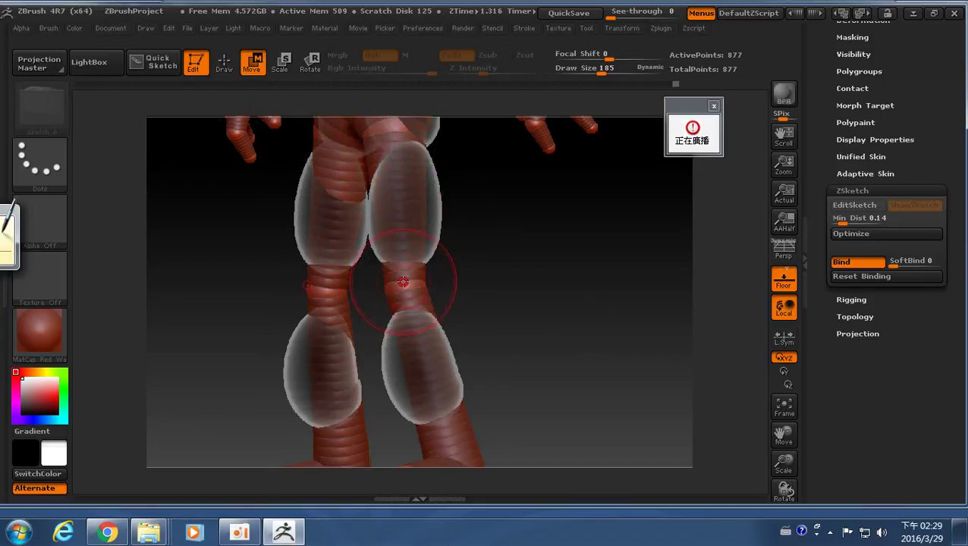
{"action": "mouse_move", "coordinate": [403, 282]}
{"action": "left_mouse_down"}
{"action": "mouse_move", "coordinate": [671, 276]}
{"action": "mouse_move", "coordinate": [436, 265]}
{"action": "mouse_move", "coordinate": [243, 277]}
{"action": "mouse_move", "coordinate": [485, 284]}
{"action": "mouse_move", "coordinate": [452, 287]}
{"action": "left_mouse_up"}
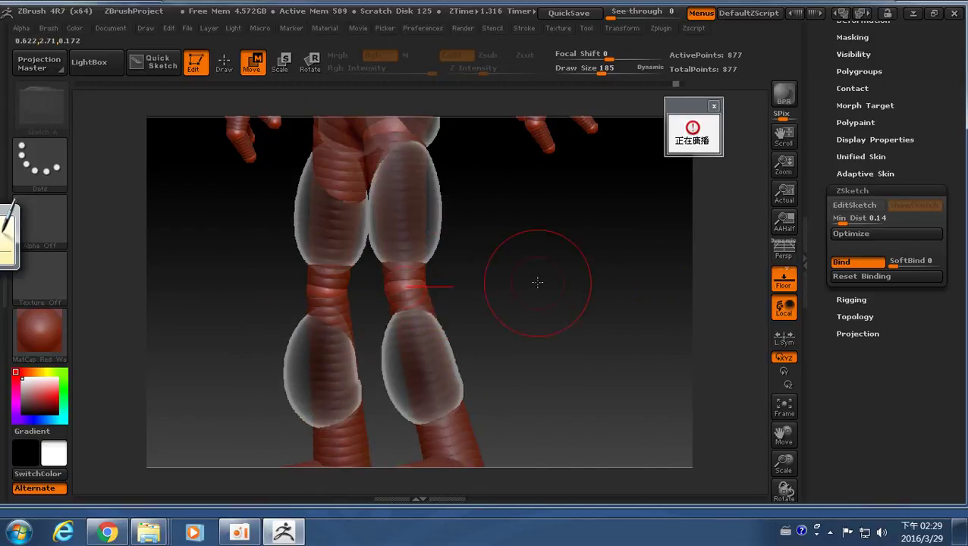
{"action": "left_click_drag", "start_coordinate": [540, 281], "coordinate": [581, 375]}
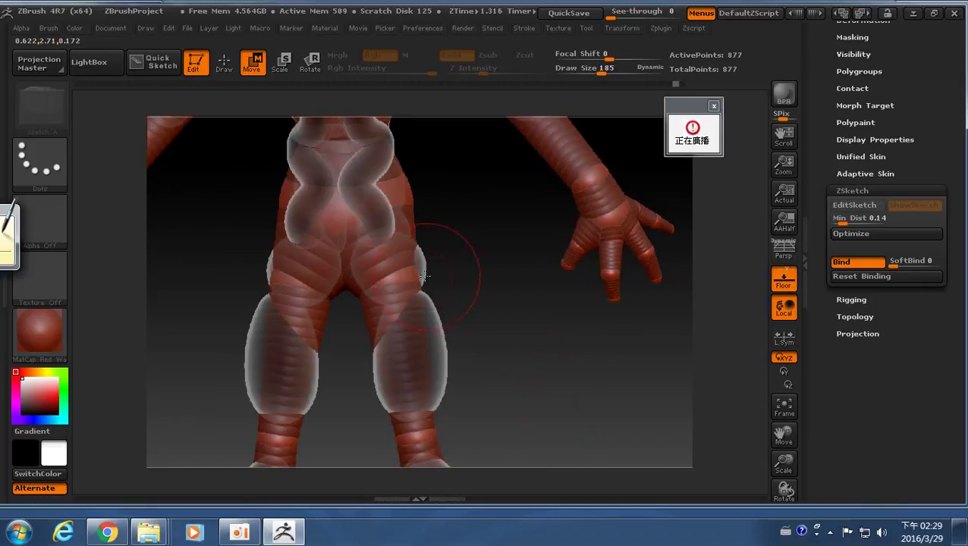
{"action": "left_click_drag", "start_coordinate": [426, 260], "coordinate": [451, 283]}
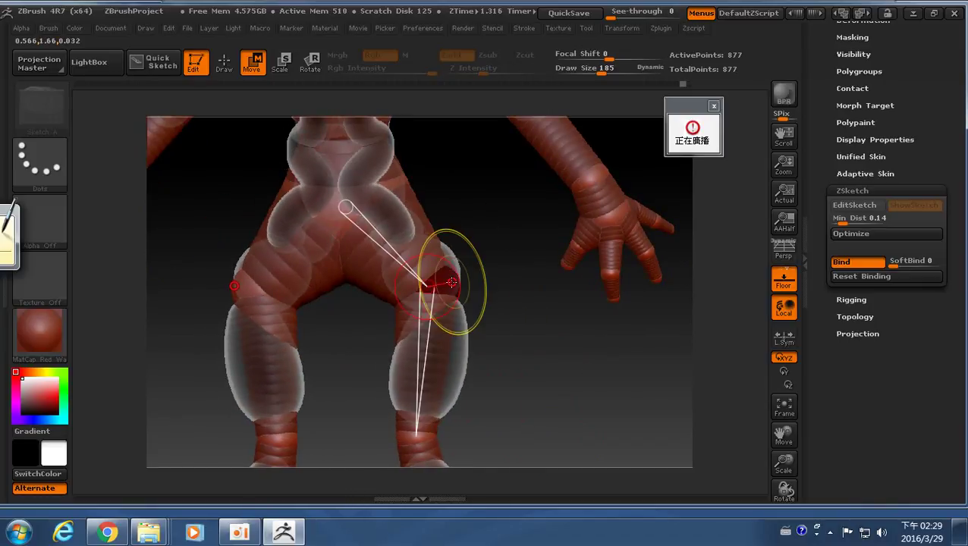
{"action": "left_click_drag", "start_coordinate": [518, 306], "coordinate": [522, 409]}
{"action": "mouse_move", "coordinate": [455, 186]}
{"action": "left_mouse_down"}
{"action": "mouse_move", "coordinate": [432, 173]}
{"action": "mouse_move", "coordinate": [463, 152]}
{"action": "mouse_move", "coordinate": [543, 147]}
{"action": "mouse_move", "coordinate": [612, 164]}
{"action": "left_mouse_up"}
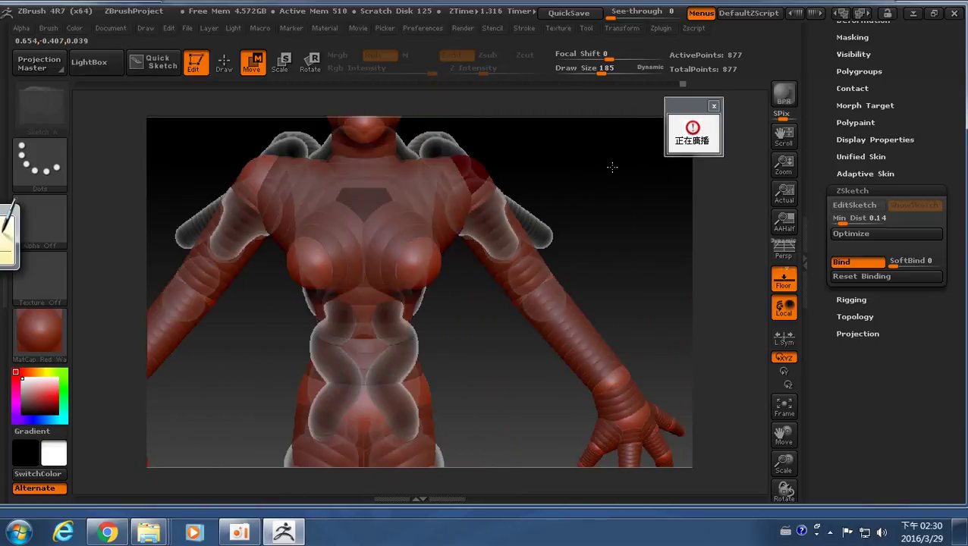
Toggle Bind off and on again, and view the whole figure with its bound muscle forms.
{"action": "left_click", "coordinate": [857, 262]}
{"action": "left_click", "coordinate": [872, 263]}
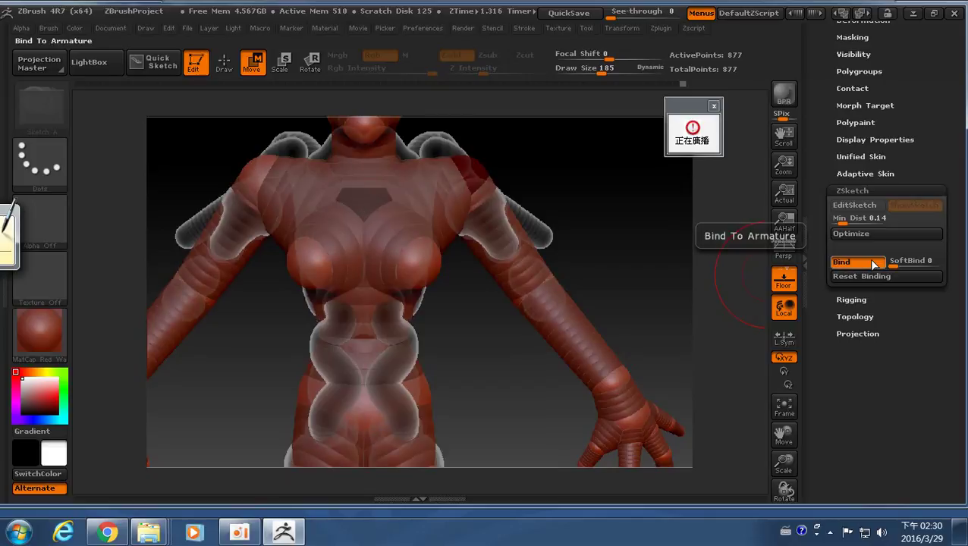
{"action": "left_click_drag", "start_coordinate": [639, 280], "coordinate": [577, 214], "text": "alt"}
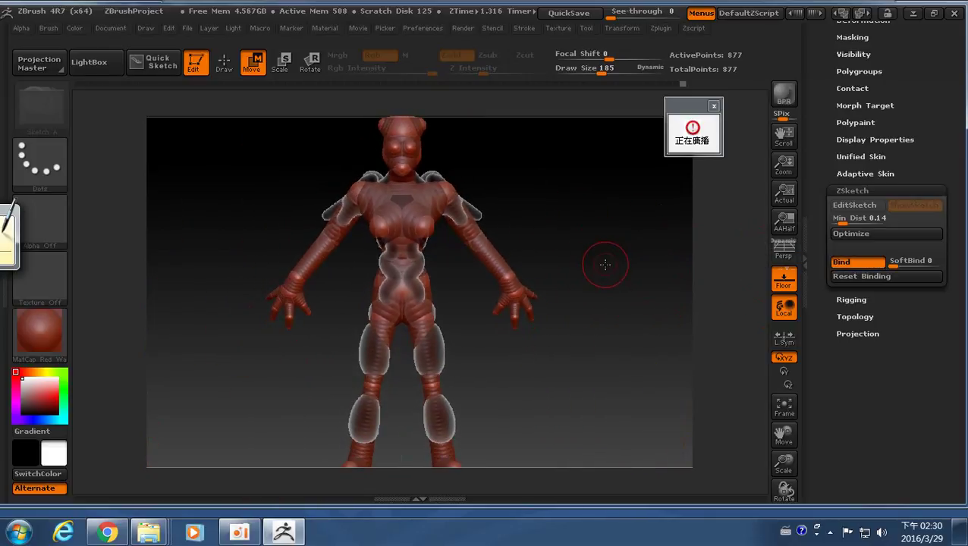
{"action": "left_click_drag", "start_coordinate": [605, 262], "coordinate": [598, 229], "text": "alt"}
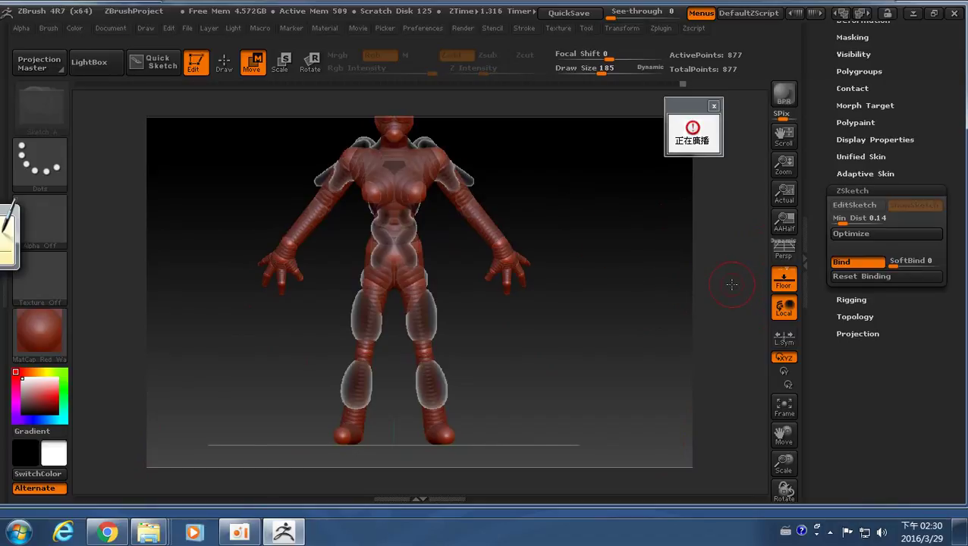
Preview the adaptive skin of the figure with bound muscles and make it into a separate skin tool.
{"action": "key", "text": "shift+a"}
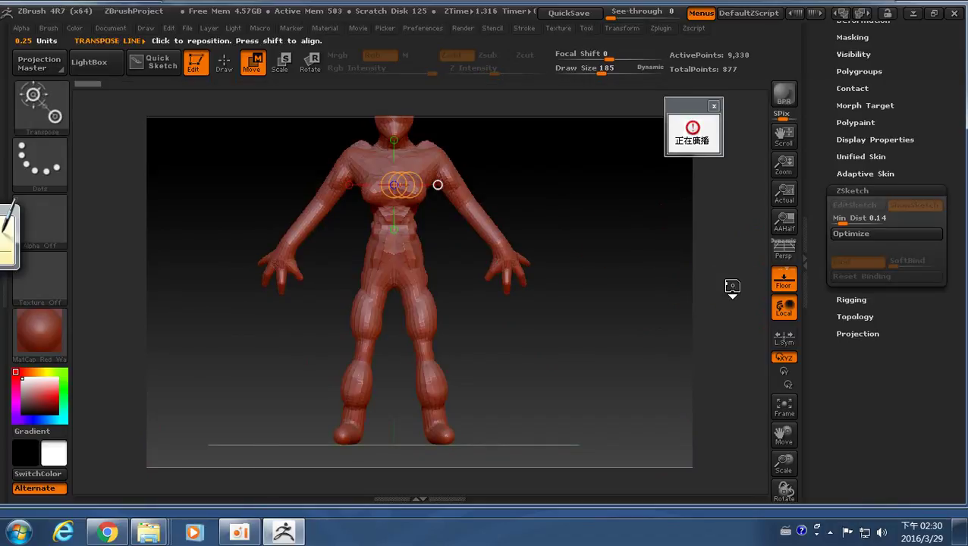
{"action": "mouse_move", "coordinate": [625, 258]}
{"action": "left_mouse_down"}
{"action": "mouse_move", "coordinate": [462, 272]}
{"action": "mouse_move", "coordinate": [548, 281]}
{"action": "mouse_move", "coordinate": [611, 268]}
{"action": "left_mouse_up"}
{"action": "left_click", "coordinate": [869, 173]}
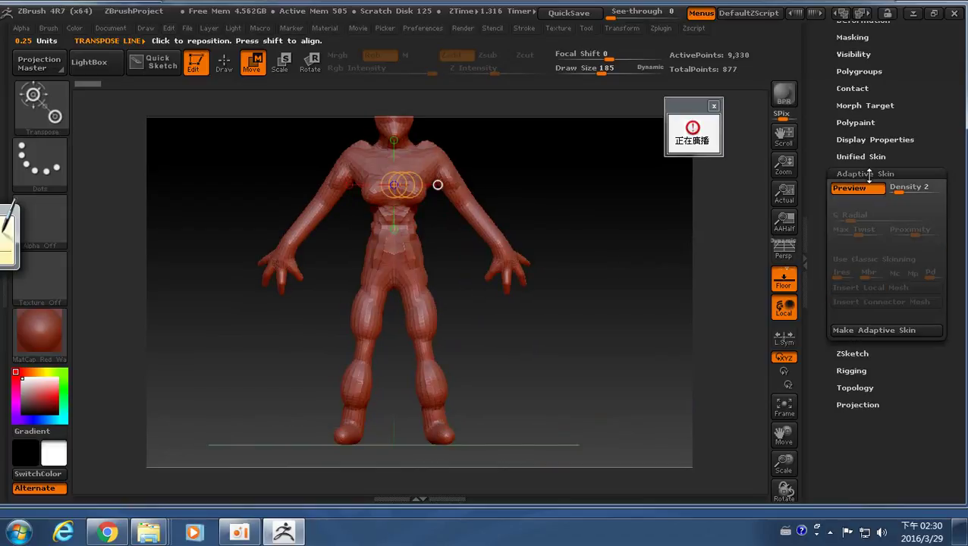
{"action": "left_click_drag", "start_coordinate": [955, 273], "coordinate": [954, 313]}
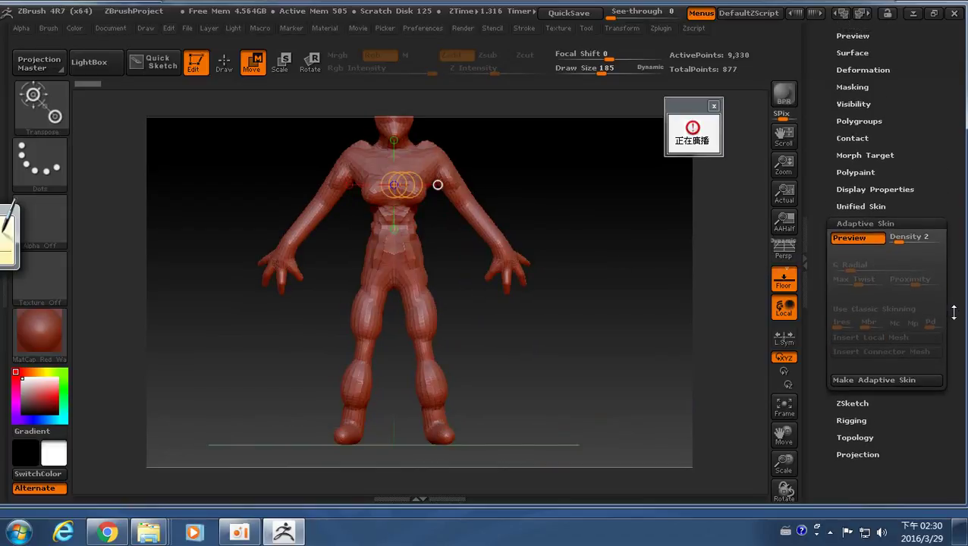
{"action": "left_click", "coordinate": [910, 381]}
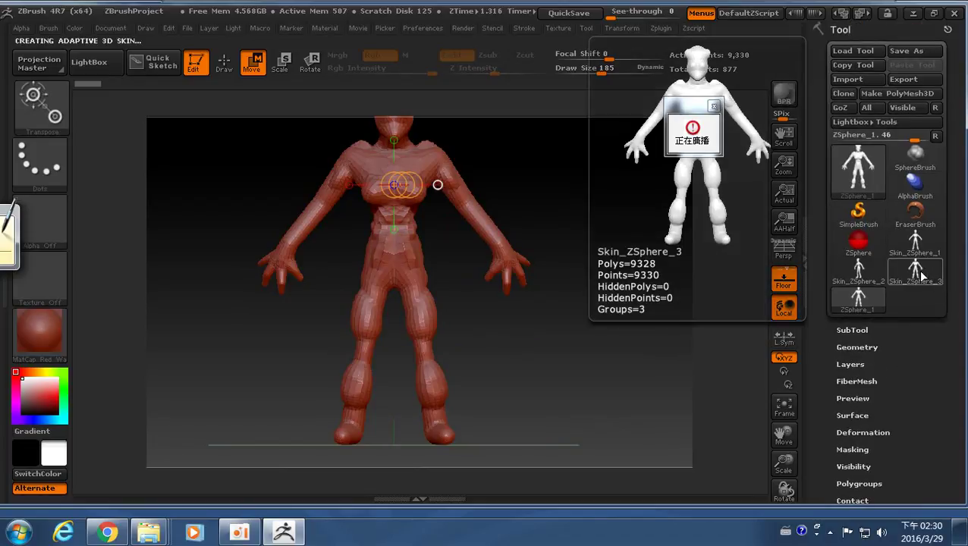
Open Skin_ZSphere_3 and compare its muscular shape with Skin_ZSphere_2 from behind.
{"action": "left_click", "coordinate": [921, 275]}
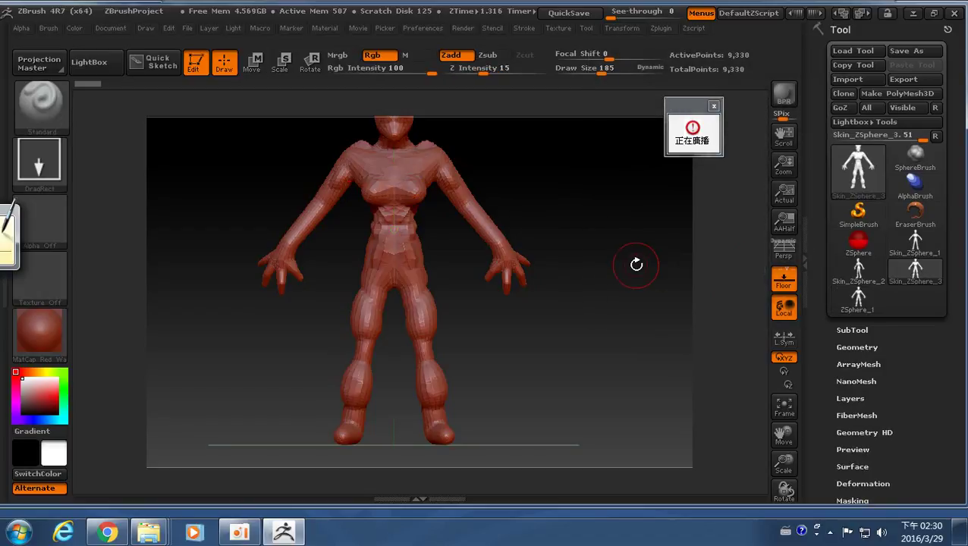
{"action": "mouse_move", "coordinate": [635, 263]}
{"action": "left_mouse_down"}
{"action": "mouse_move", "coordinate": [560, 298]}
{"action": "mouse_move", "coordinate": [543, 287]}
{"action": "mouse_move", "coordinate": [599, 282]}
{"action": "left_mouse_up"}
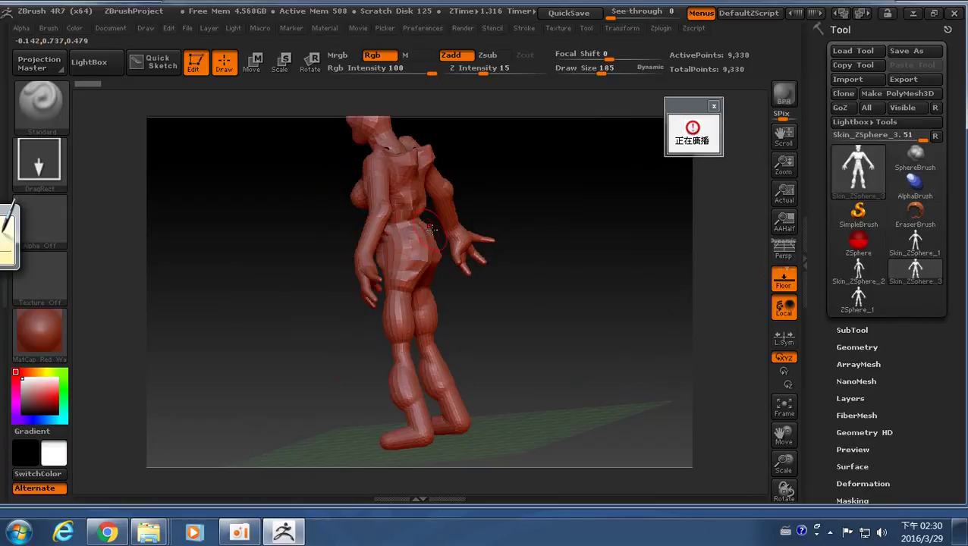
{"action": "left_click", "coordinate": [862, 278]}
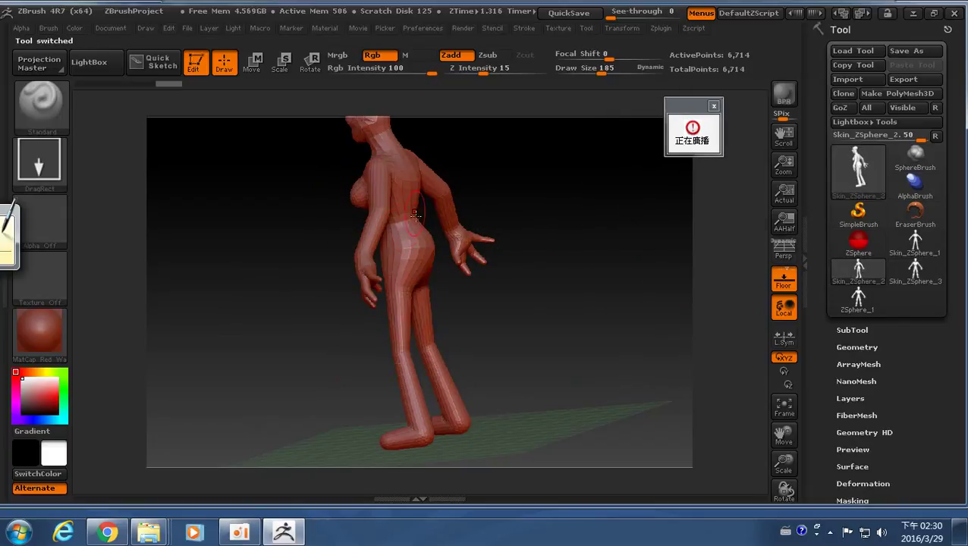
{"action": "left_click", "coordinate": [919, 271]}
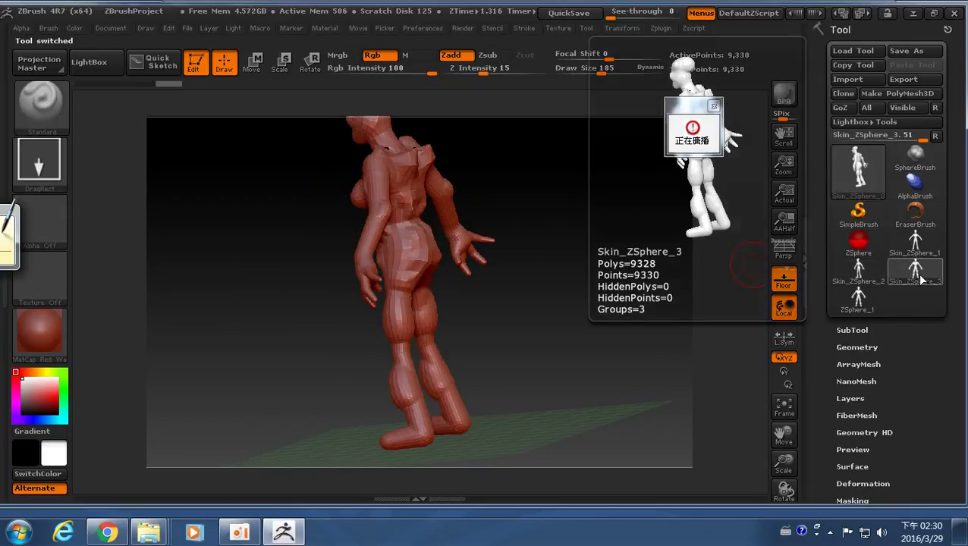
Switch back to ZSphere_1 and turn off its adaptive skin preview, showing the bound figure from the front.
{"action": "left_click", "coordinate": [861, 300]}
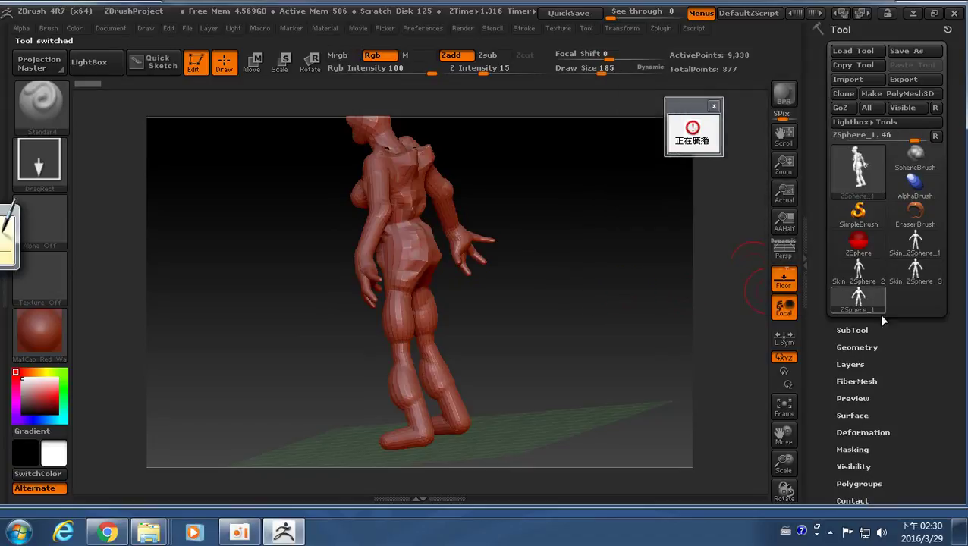
{"action": "left_click_drag", "start_coordinate": [878, 314], "coordinate": [919, 286]}
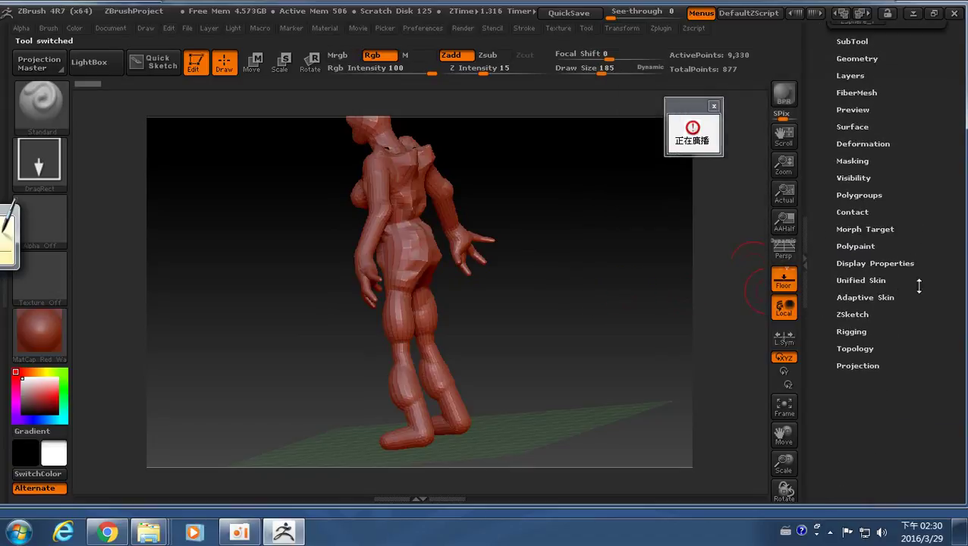
{"action": "left_click", "coordinate": [853, 314]}
{"action": "left_click", "coordinate": [872, 297]}
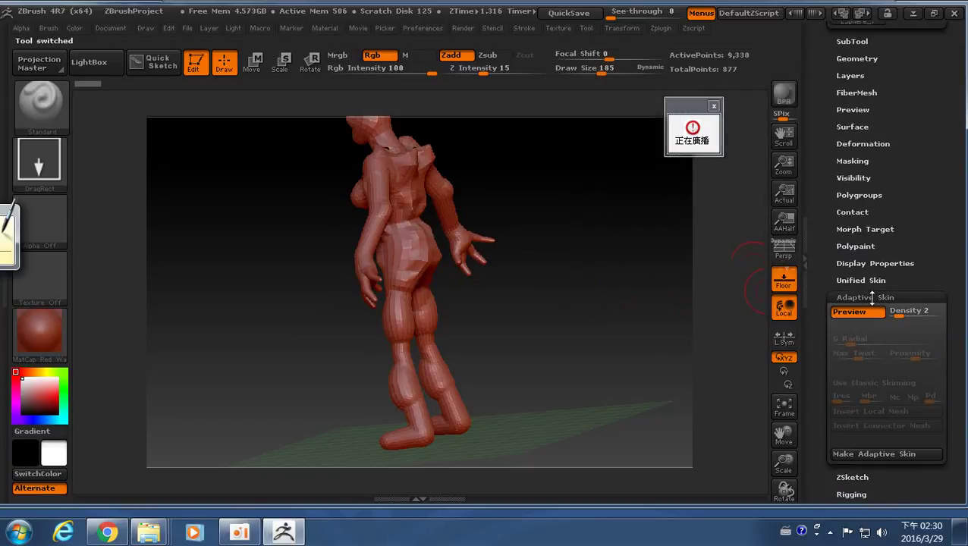
{"action": "left_click", "coordinate": [863, 311]}
{"action": "left_click_drag", "start_coordinate": [508, 291], "coordinate": [609, 309]}
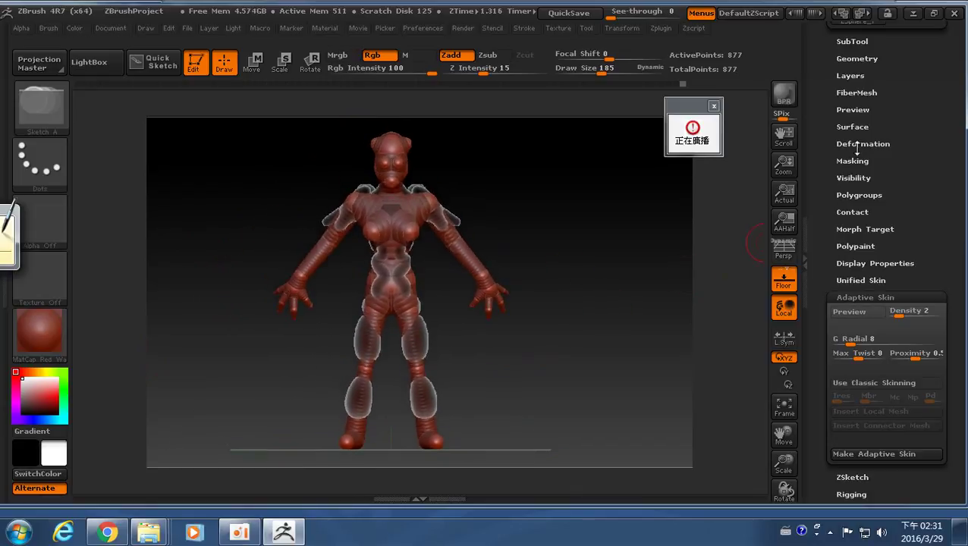
Select the muscular skin mesh Skin_ZSphere_3 and view it from the front.
{"action": "left_click_drag", "start_coordinate": [921, 136], "coordinate": [921, 364]}
{"action": "left_click", "coordinate": [915, 267]}
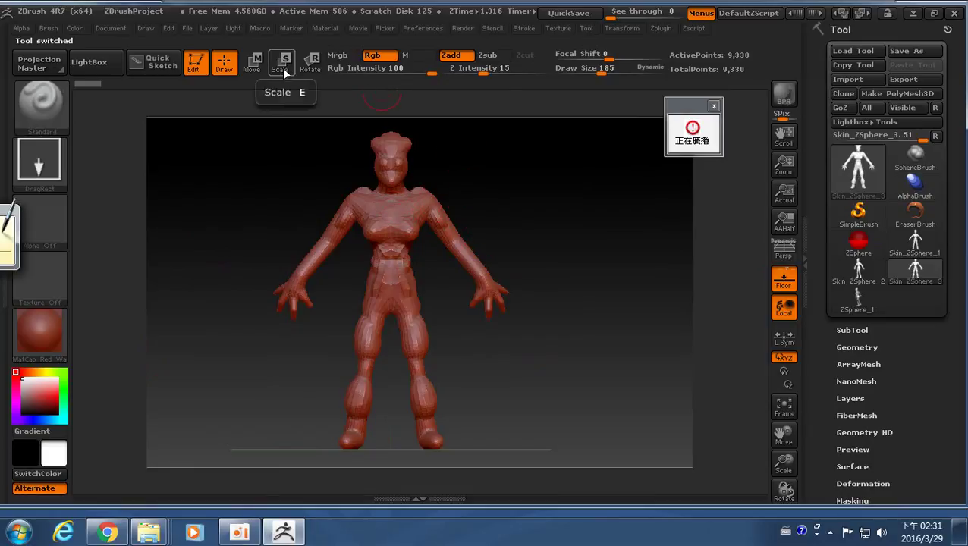
{"action": "left_click_drag", "start_coordinate": [682, 110], "coordinate": [670, 133]}
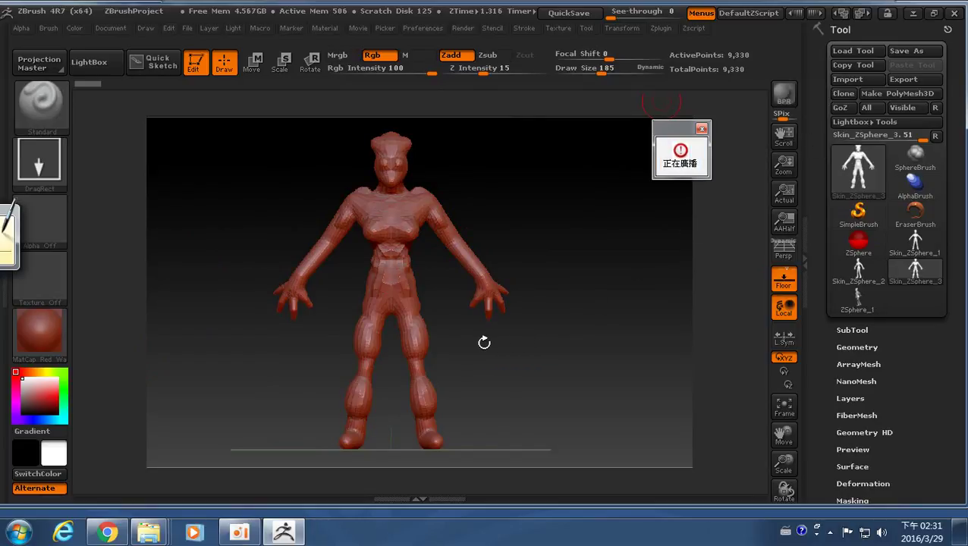
{"action": "mouse_move", "coordinate": [484, 341]}
{"action": "left_mouse_down"}
{"action": "mouse_move", "coordinate": [497, 347]}
{"action": "mouse_move", "coordinate": [483, 352]}
{"action": "left_mouse_up"}
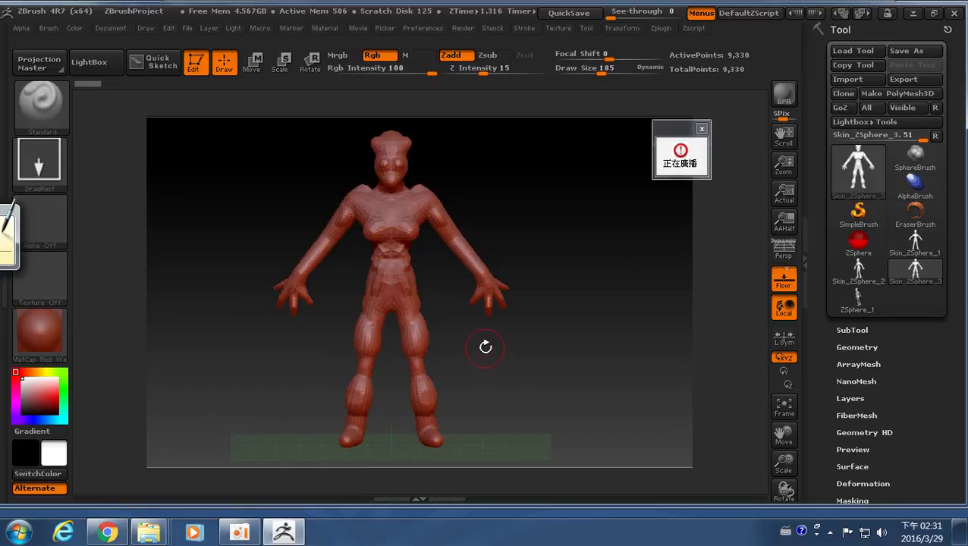